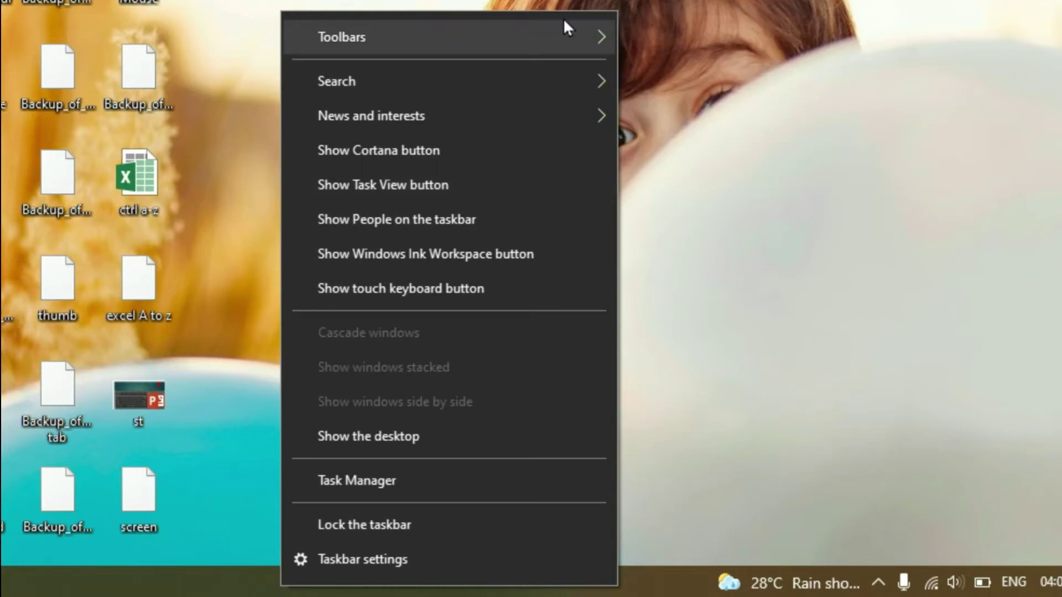
- Add the Address toolbar to the taskbar and use it to open the IMAGES zee9 folder and its JPEG Images subfolder
mouse_move(573, 28)
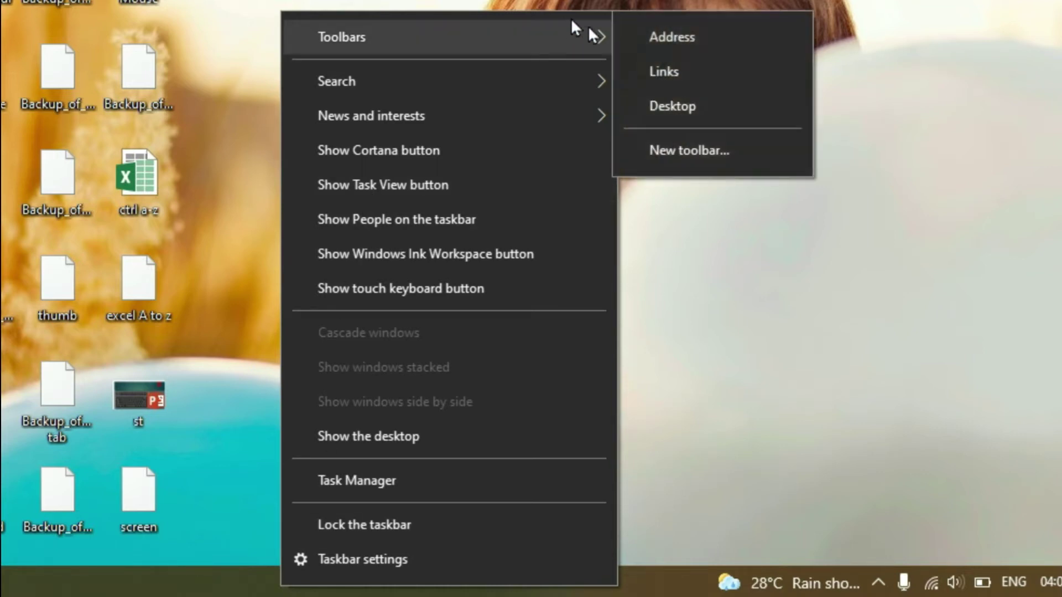
left_click(642, 34)
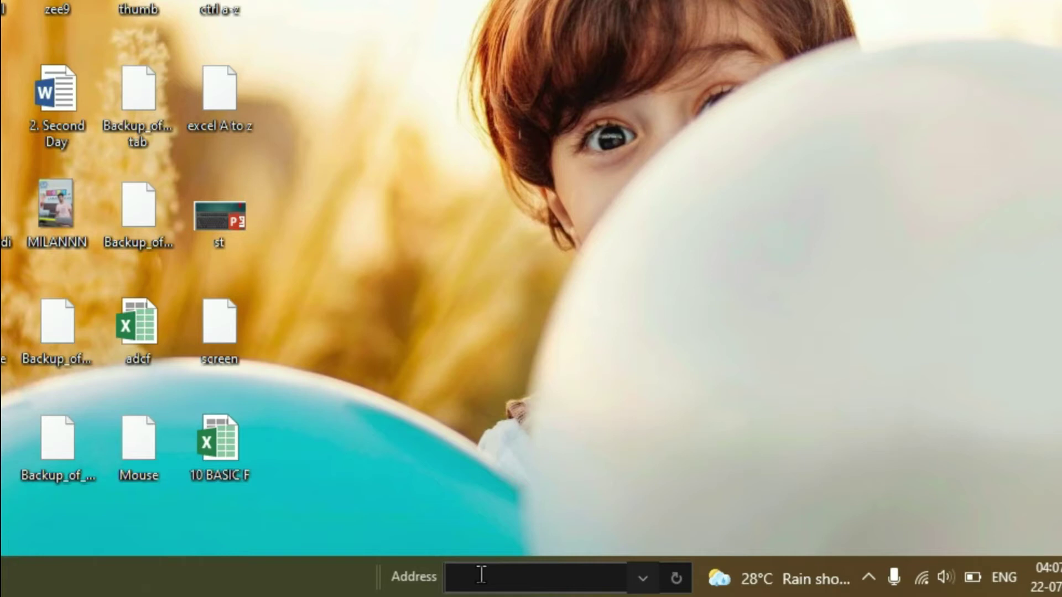
left_click(454, 579)
type("images")
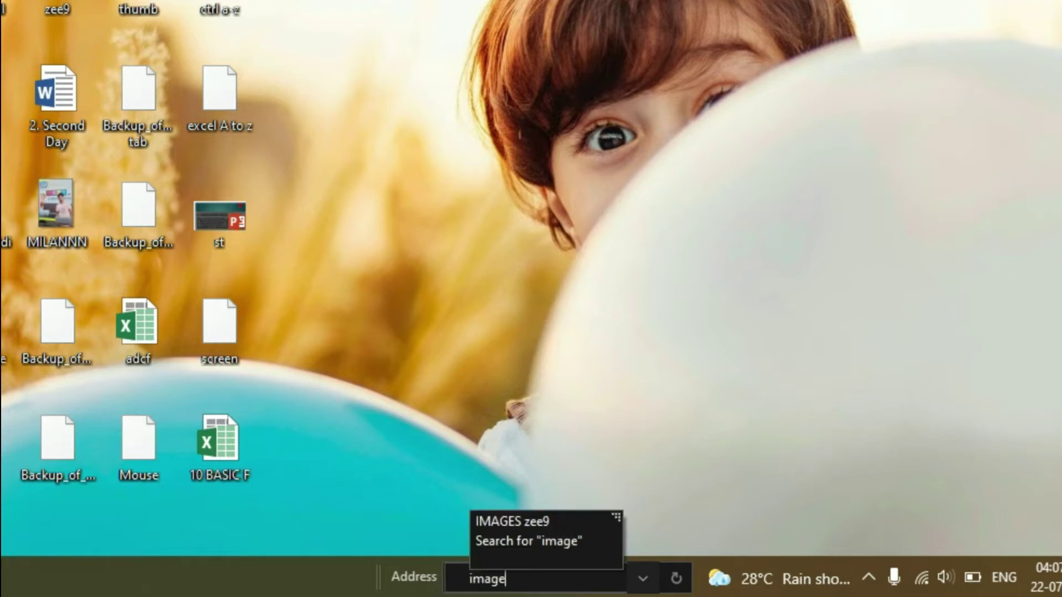
left_click(522, 526)
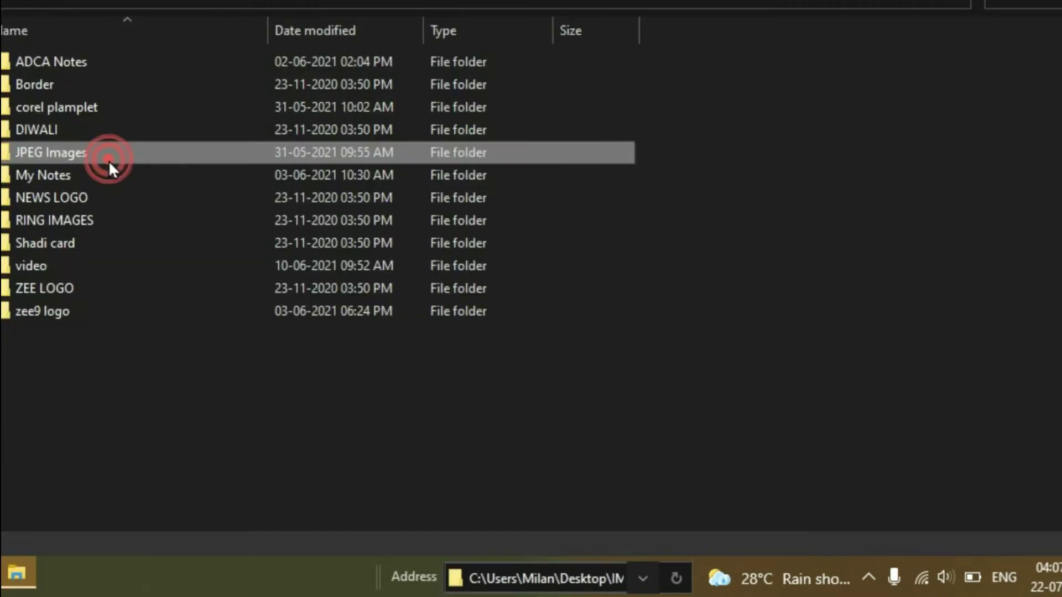
double_click(109, 160)
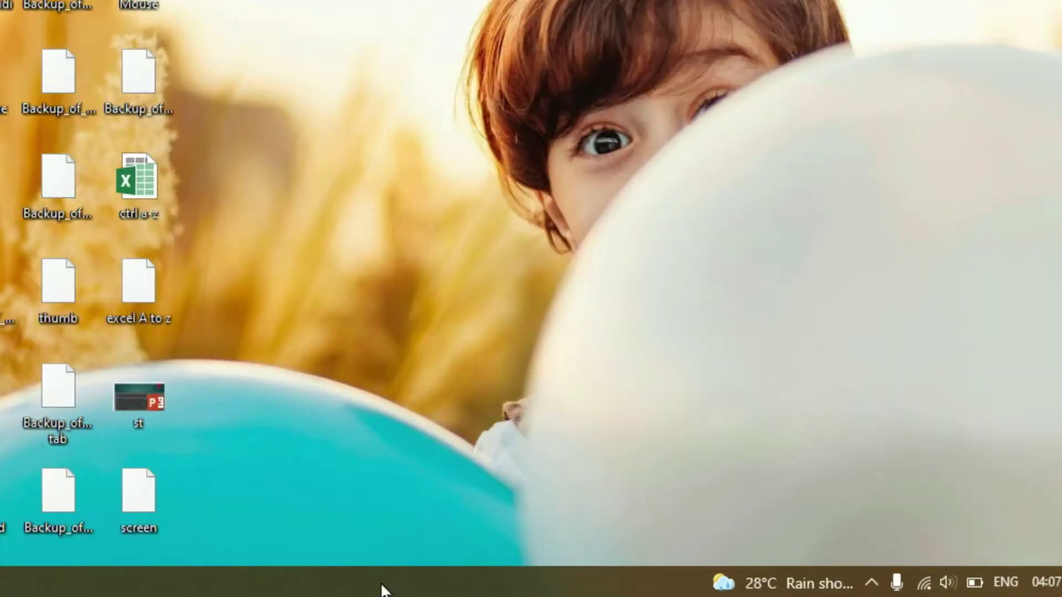
- Add the Links toolbar to the taskbar and show the hidden system tray icons
right_click(468, 589)
mouse_move(554, 28)
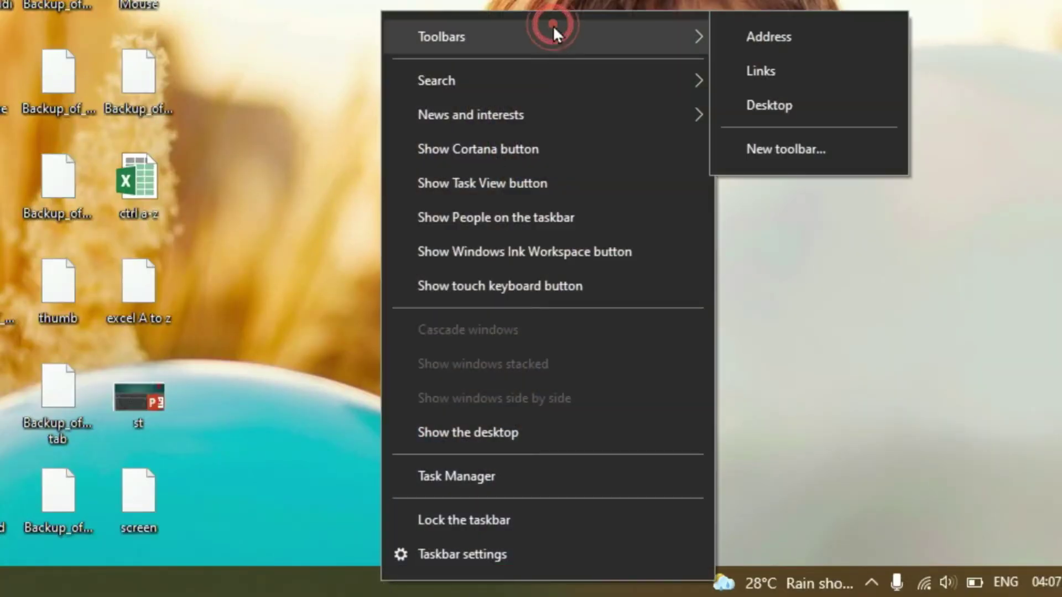
left_click(740, 89)
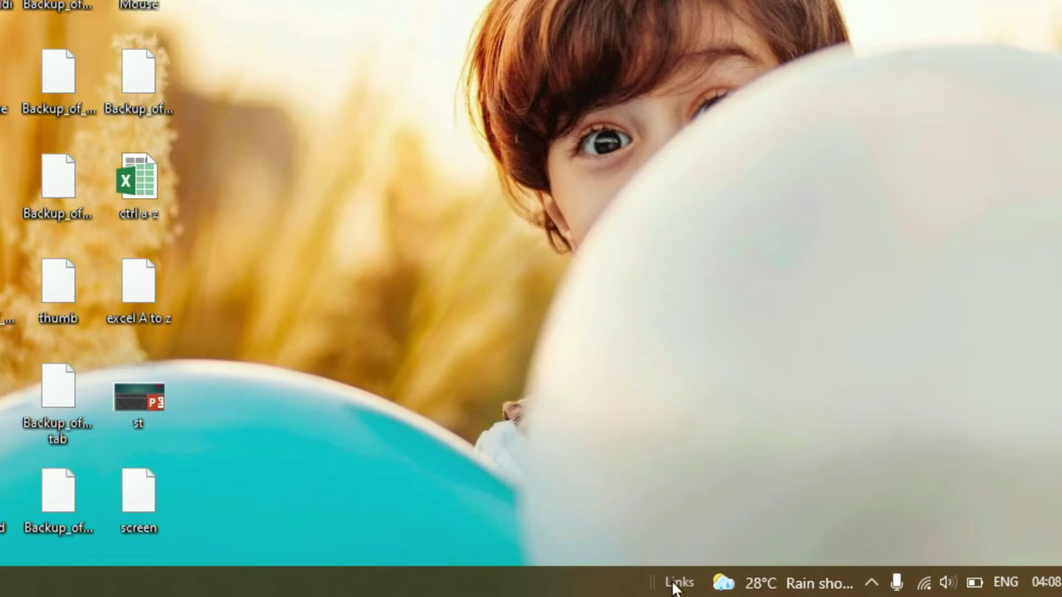
left_click(874, 584)
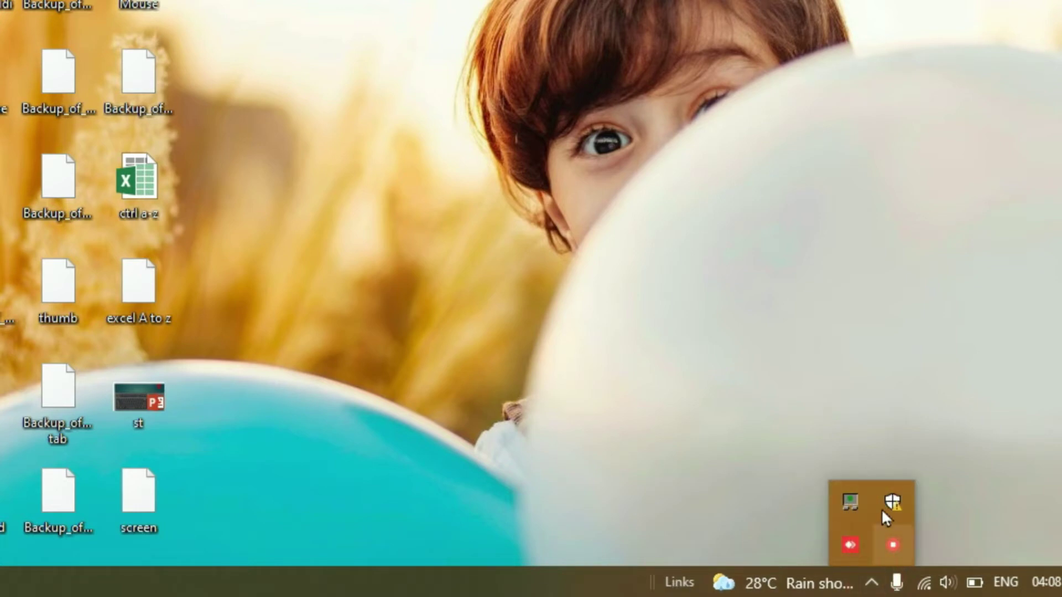
- Remove the Links toolbar from the taskbar
right_click(397, 584)
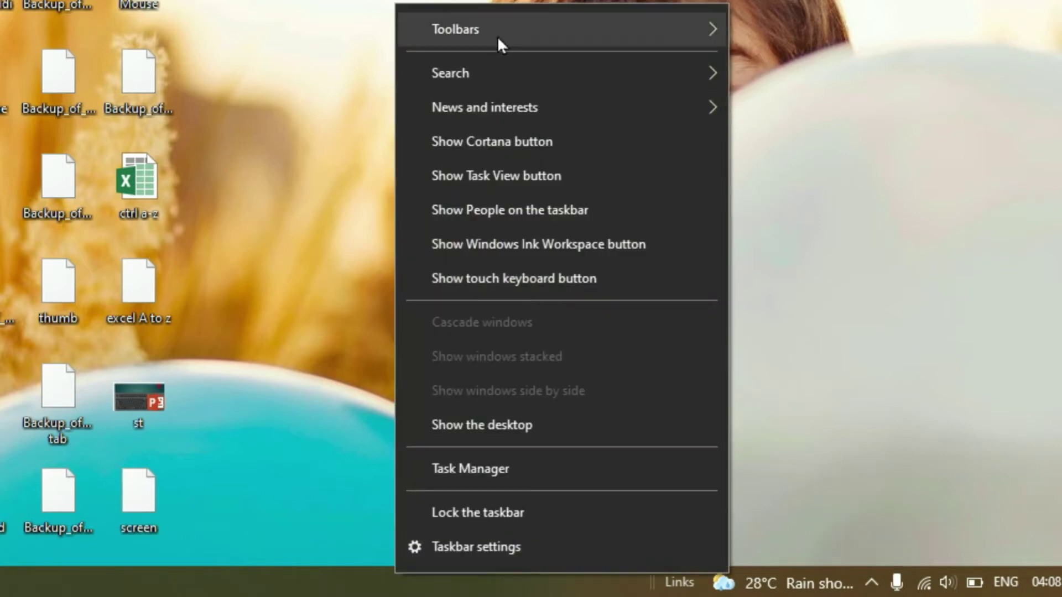
mouse_move(497, 35)
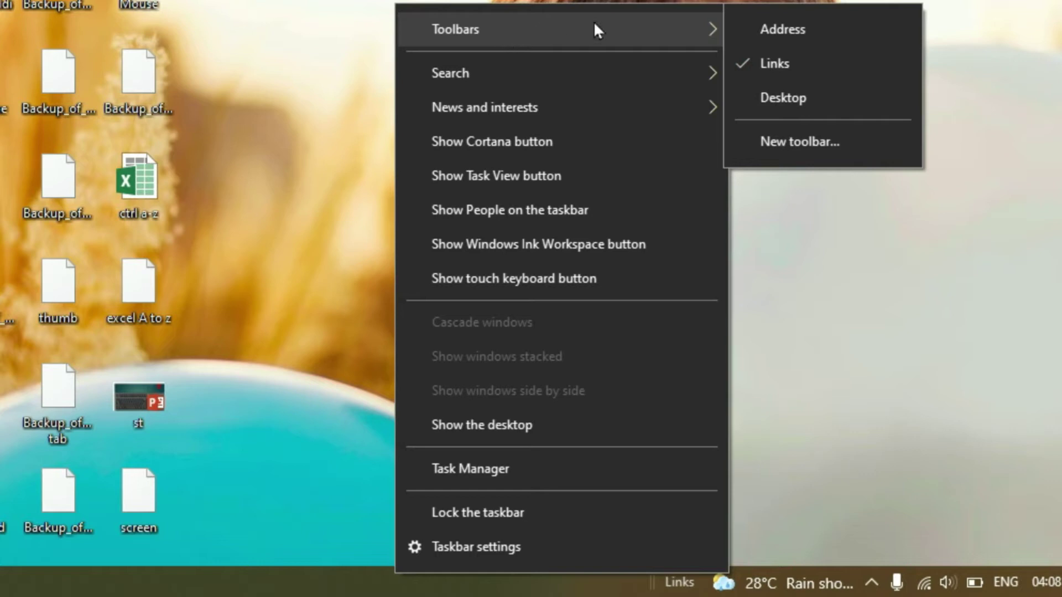
left_click(766, 59)
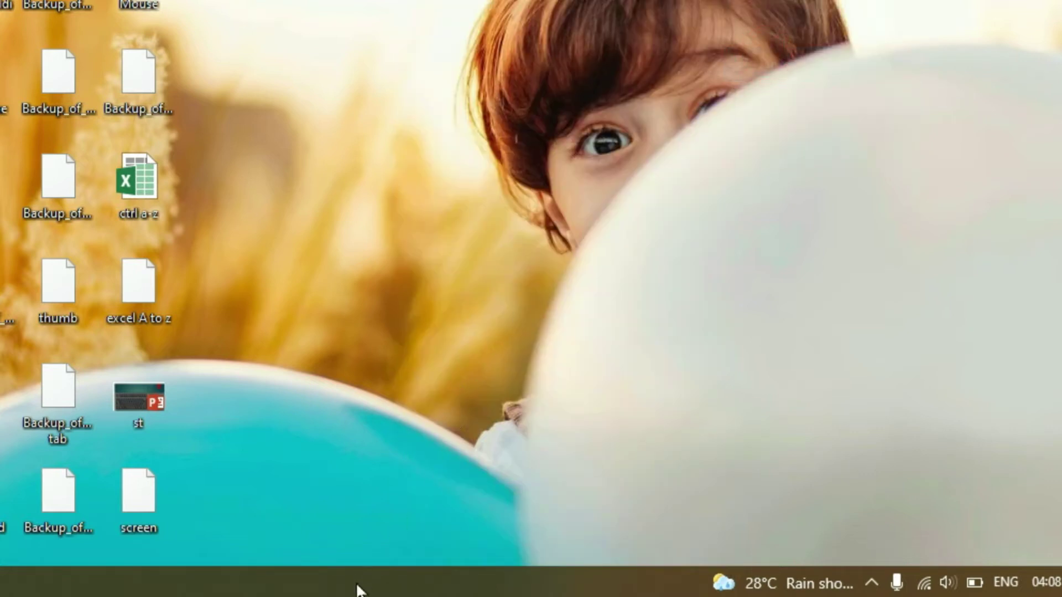
- Add the Desktop toolbar to the taskbar
right_click(357, 590)
mouse_move(557, 40)
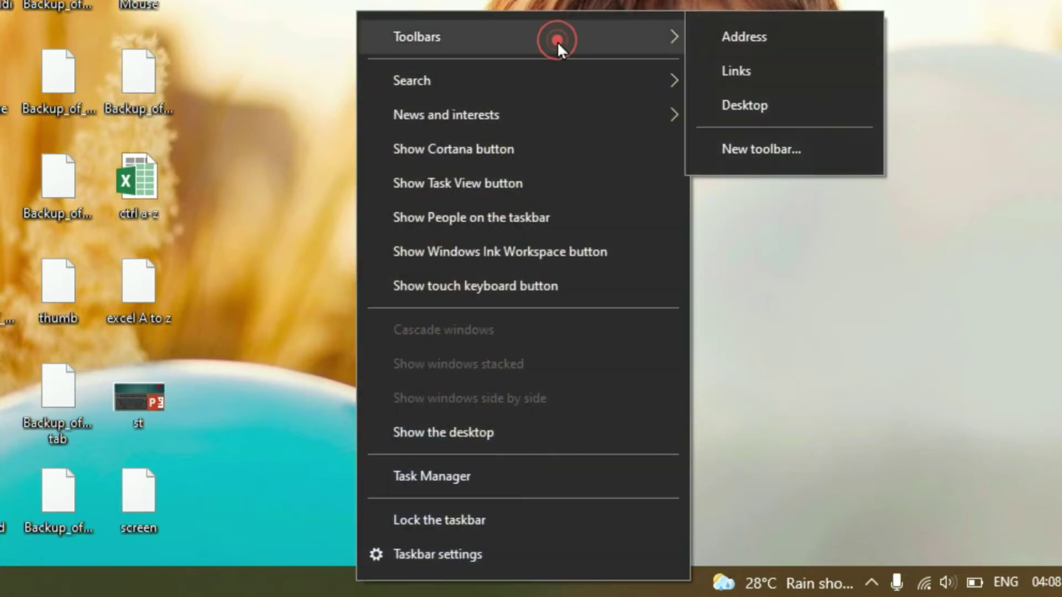
left_click(742, 118)
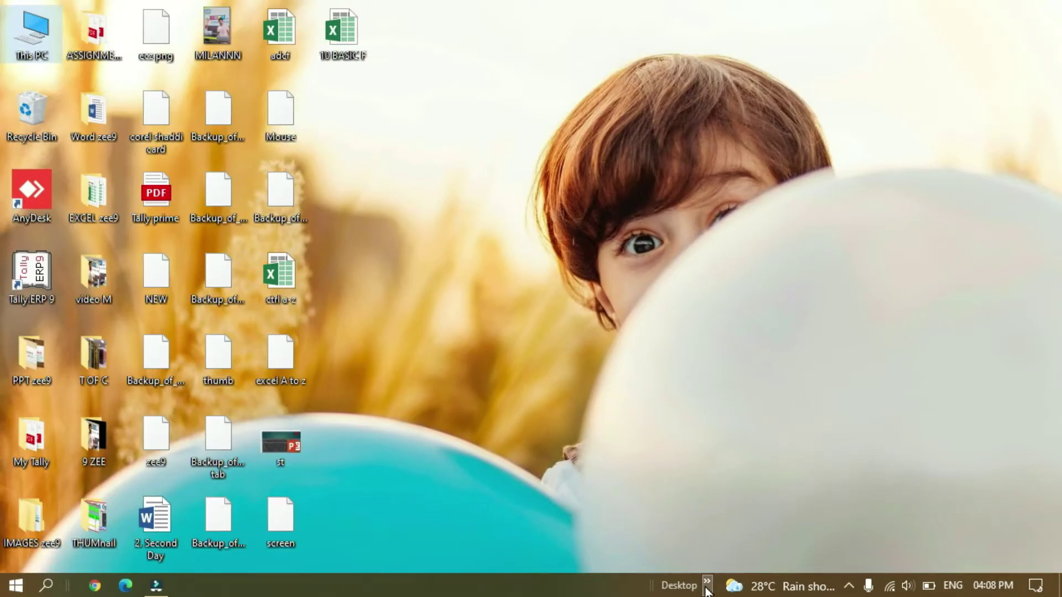
- Browse the Control Panel and EXCEL zee9 contents through the taskbar's Desktop toolbar, and close the list
left_click(688, 584)
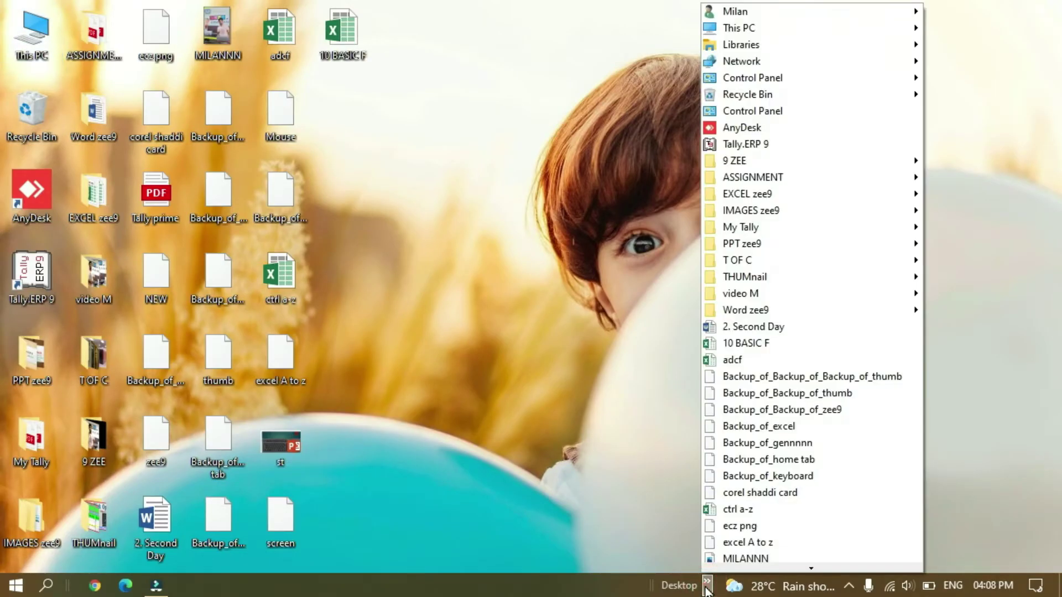
mouse_move(737, 88)
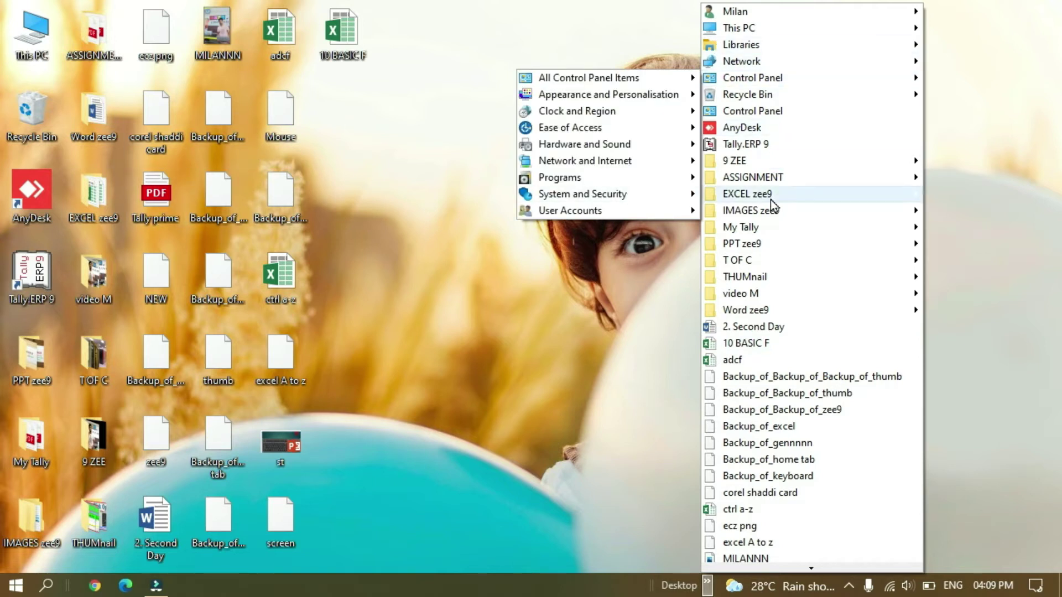
mouse_move(771, 199)
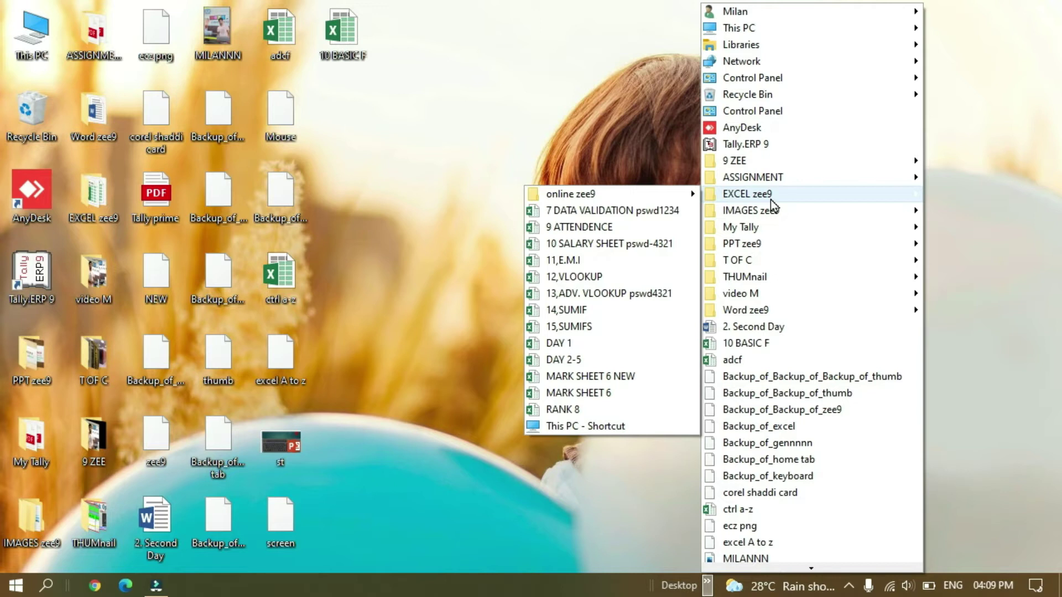
left_click(462, 587)
- Set the taskbar's Search option to Hidden
right_click(459, 583)
mouse_move(648, 206)
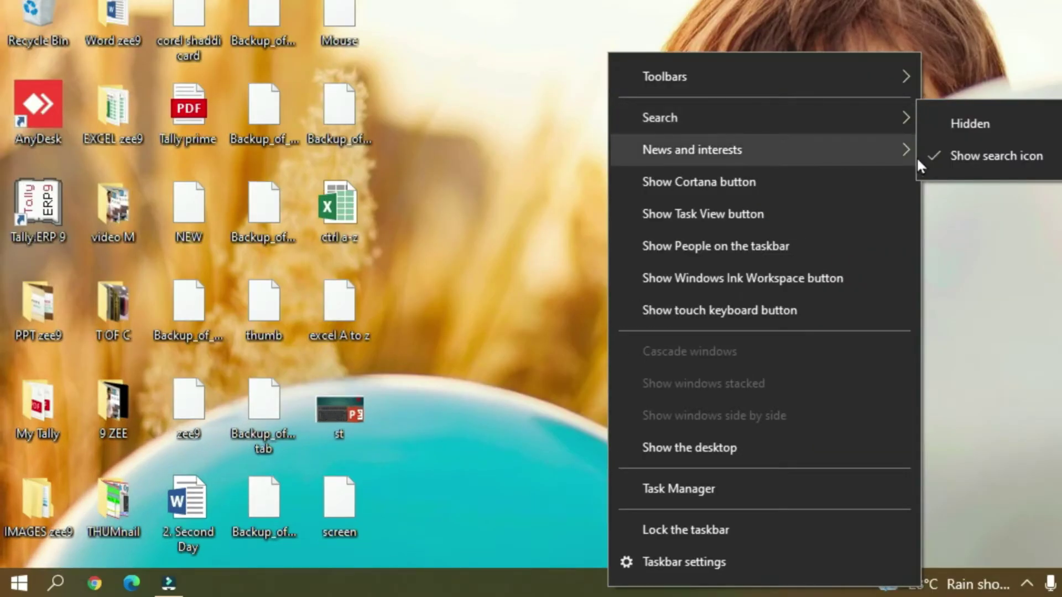
mouse_move(897, 113)
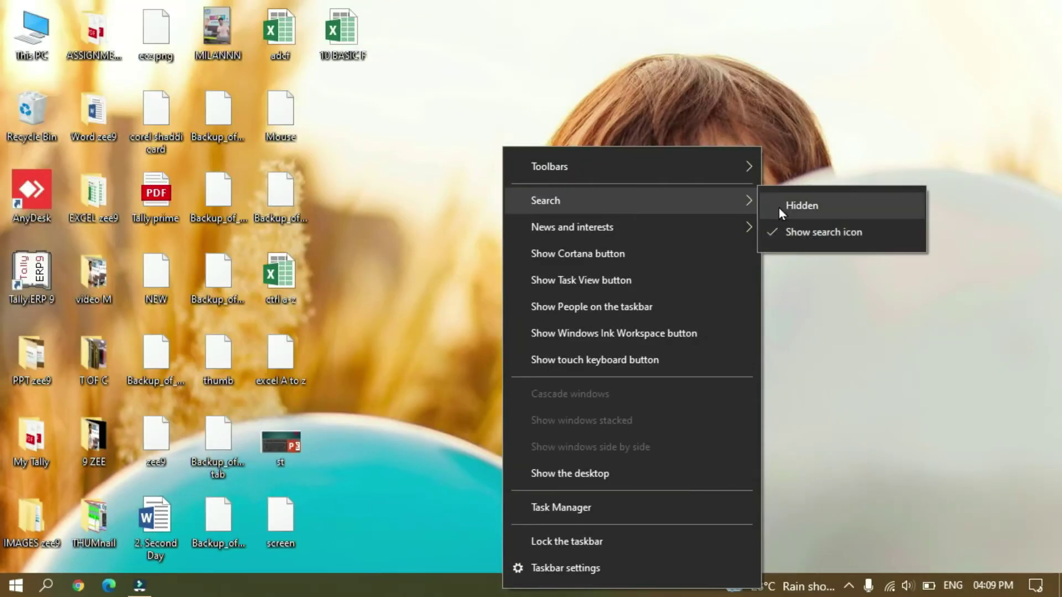
left_click(941, 126)
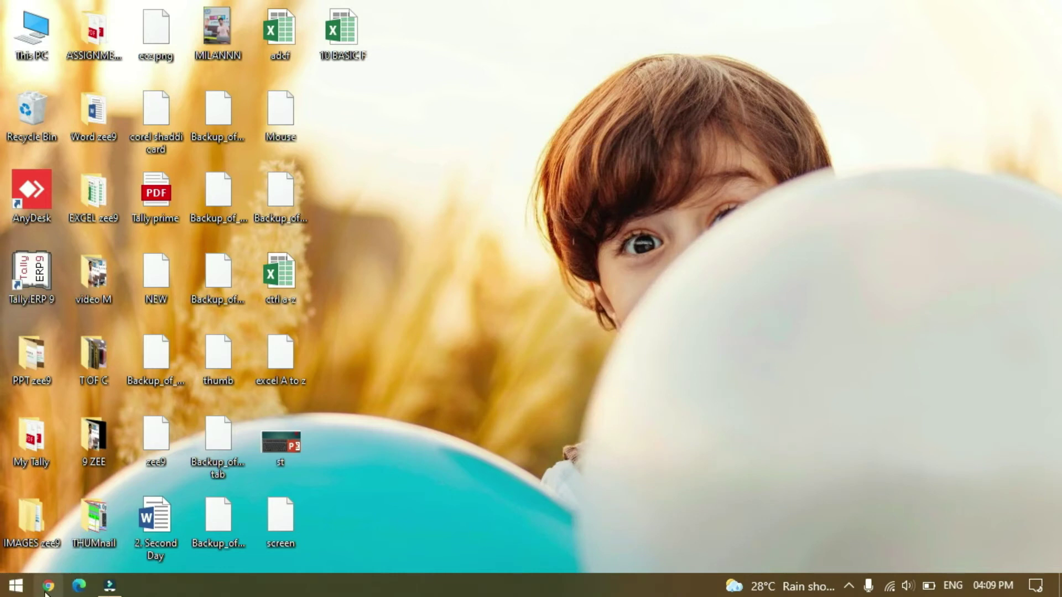
- Review the News and interests options for the taskbar, view its news and weather feed, and close it
right_click(391, 587)
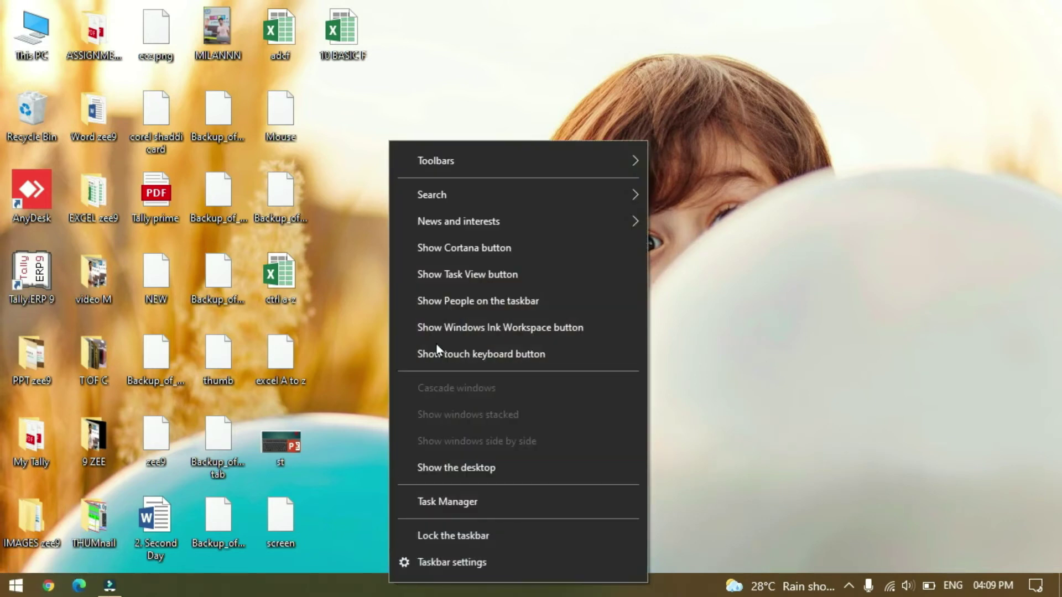
mouse_move(498, 223)
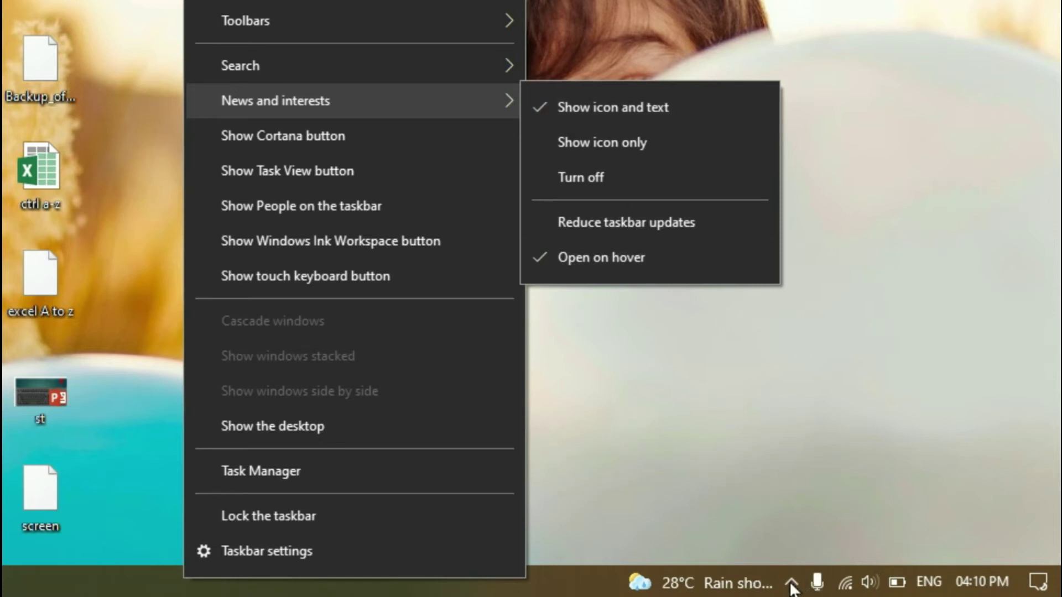
left_click(749, 584)
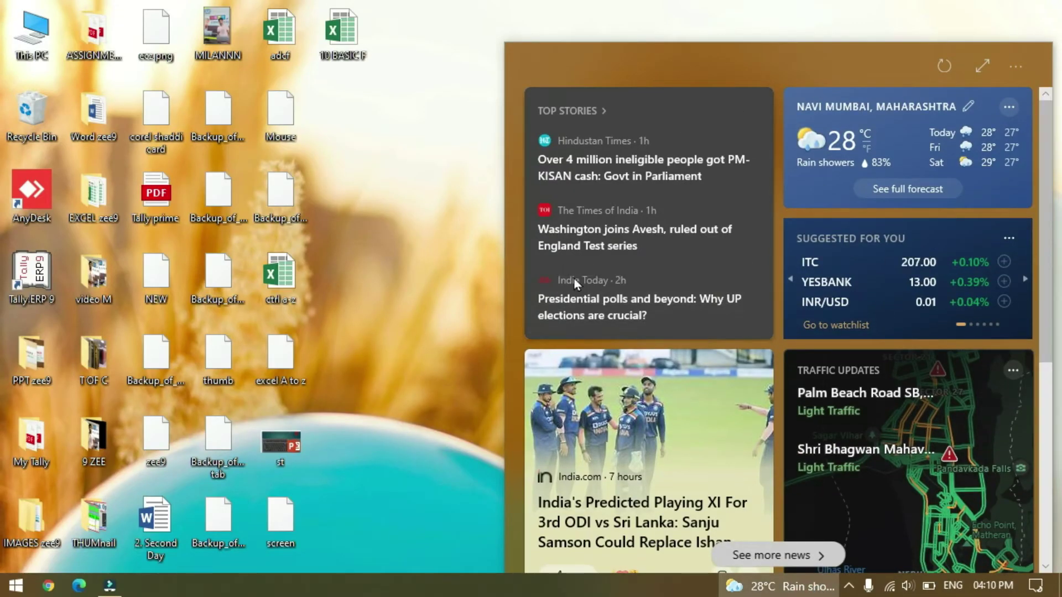
mouse_move(636, 297)
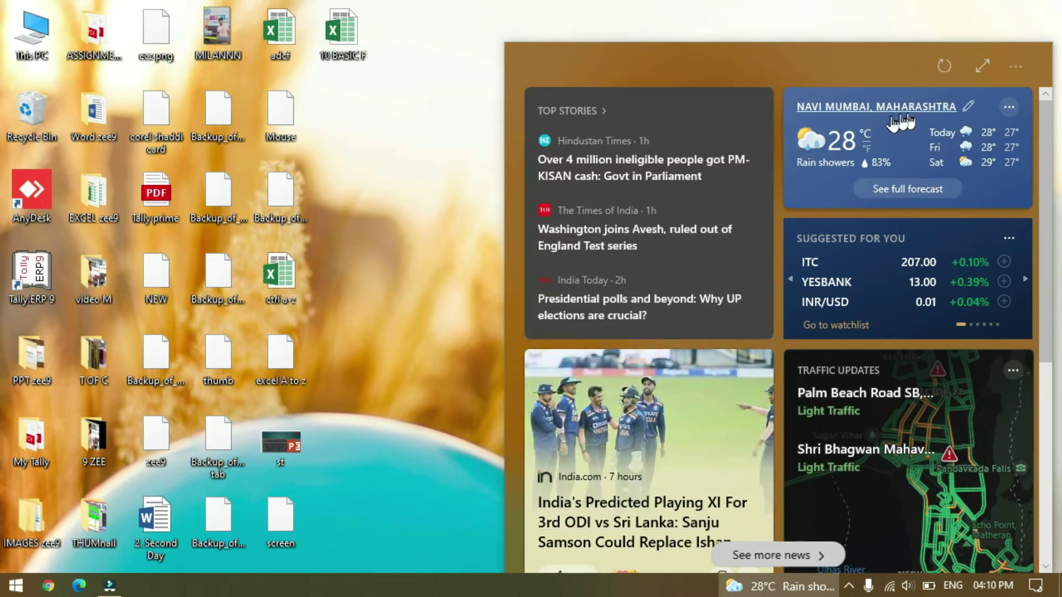
left_click(413, 521)
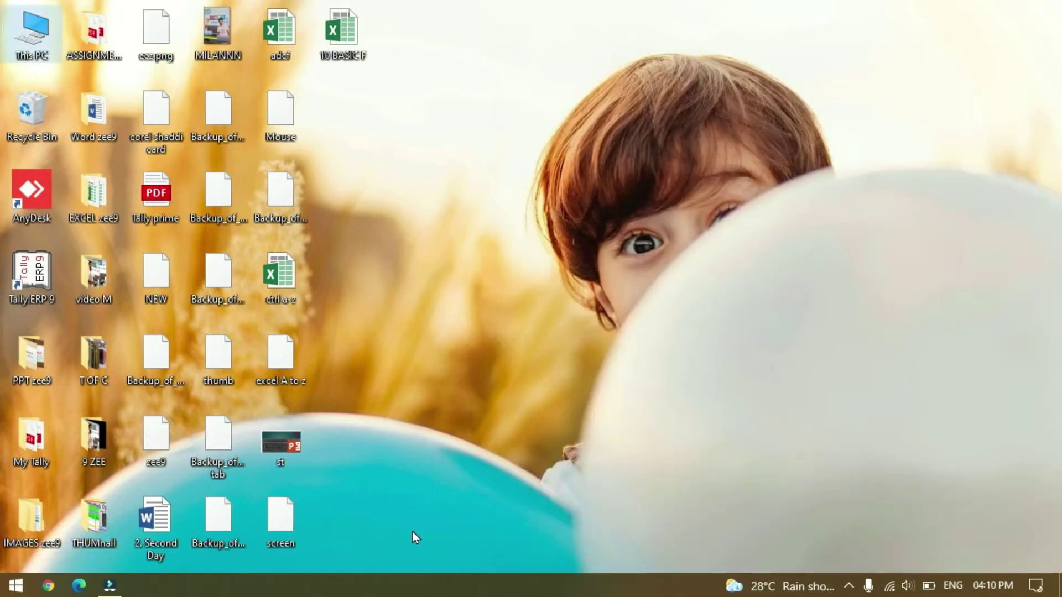
- Show the Cortana button on the taskbar, and open and close Cortana with it
right_click(403, 580)
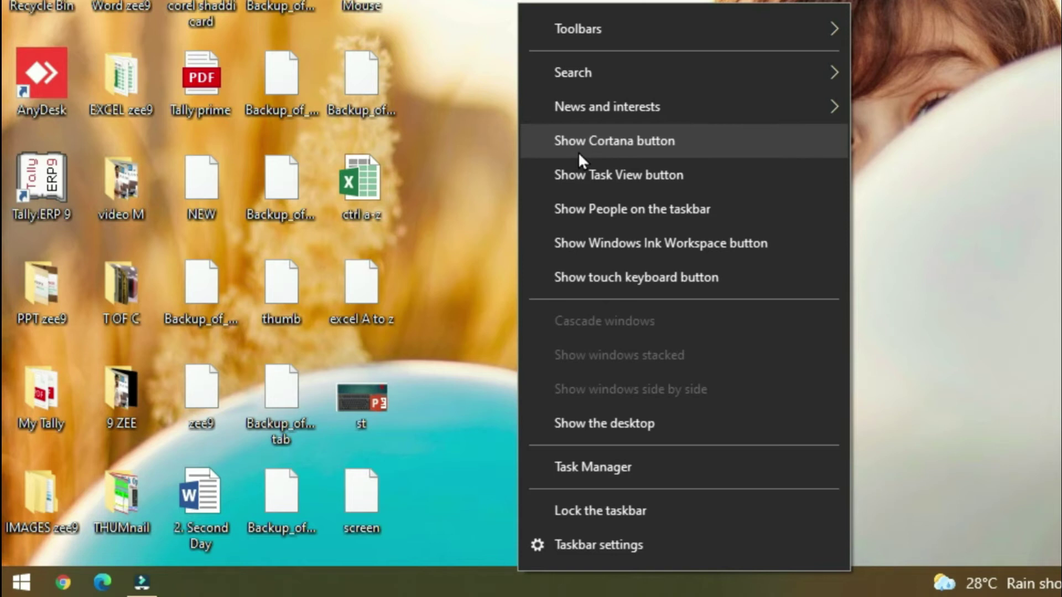
left_click(595, 140)
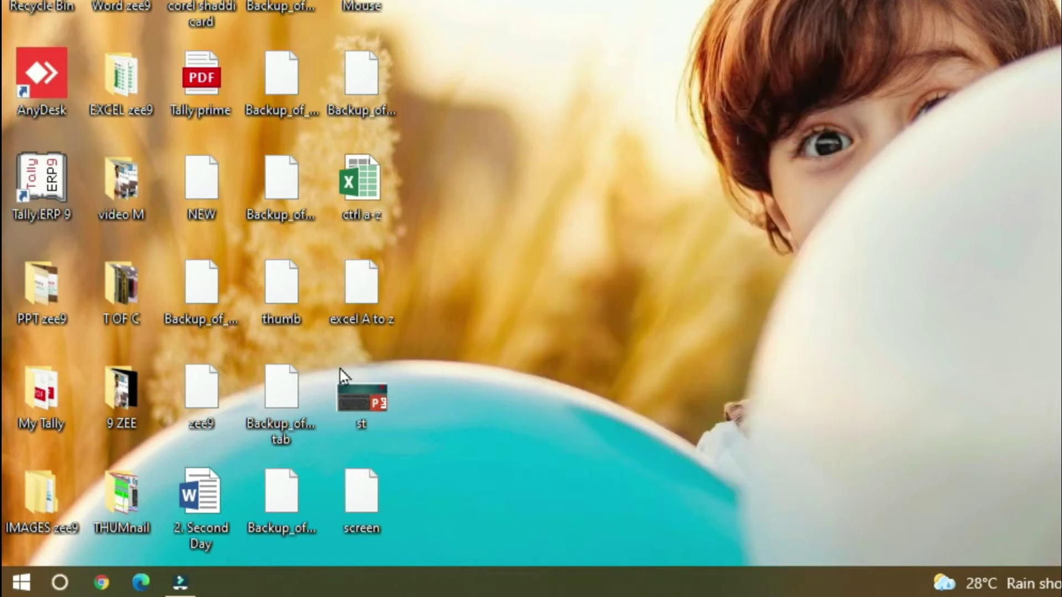
left_click(59, 583)
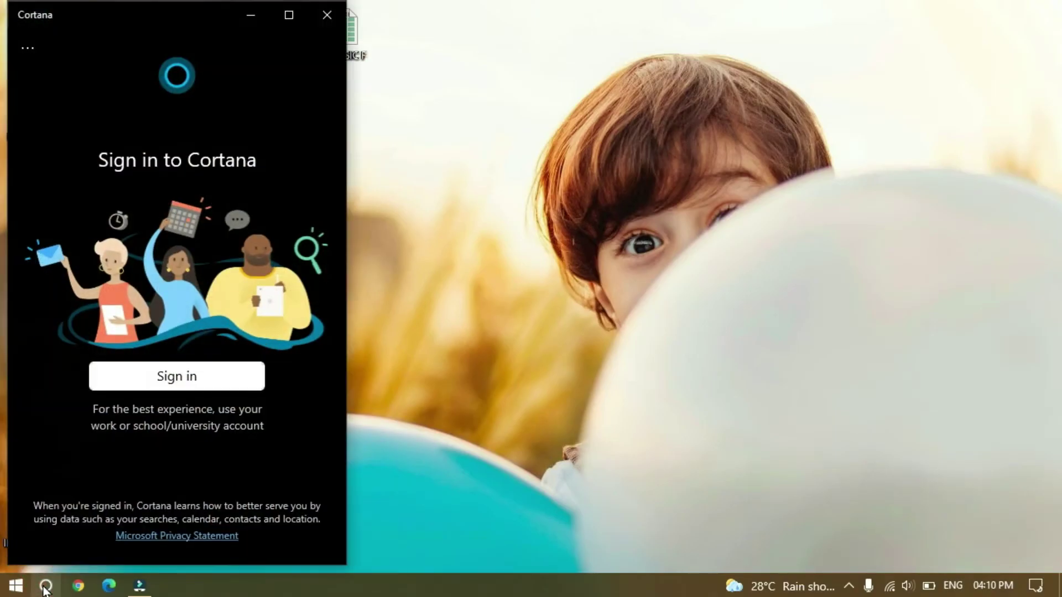
left_click(327, 15)
- Show the Task View button on the taskbar, and use it to view the open windows before returning to the desktop
right_click(521, 582)
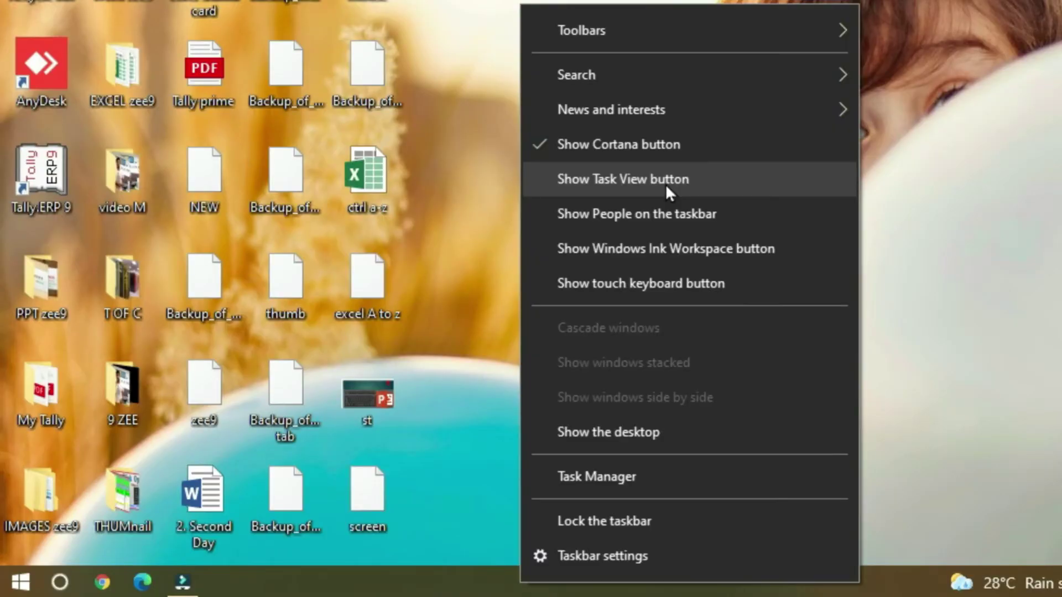
left_click(665, 183)
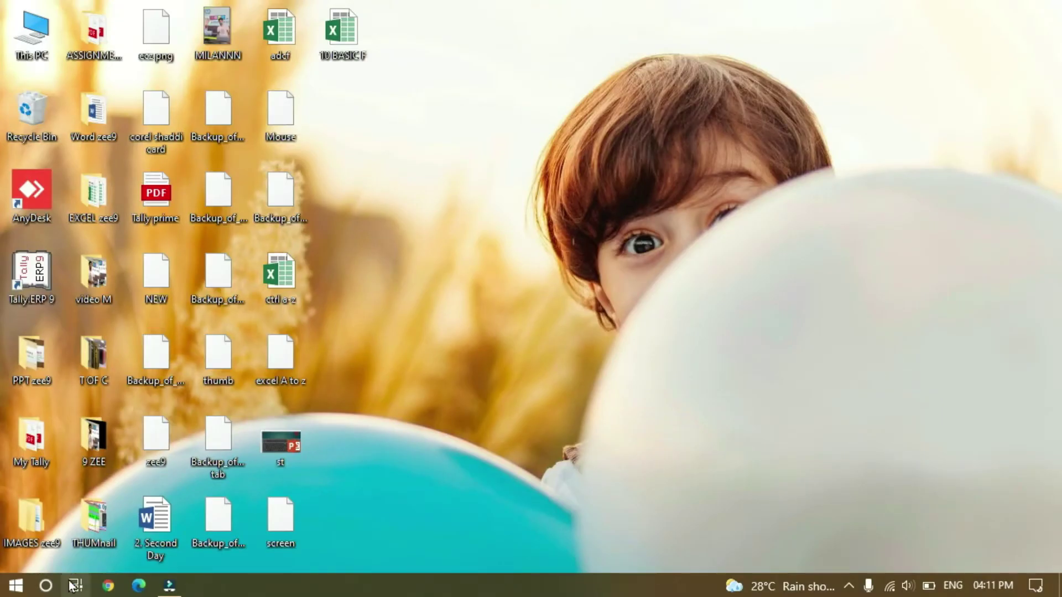
left_click(74, 585)
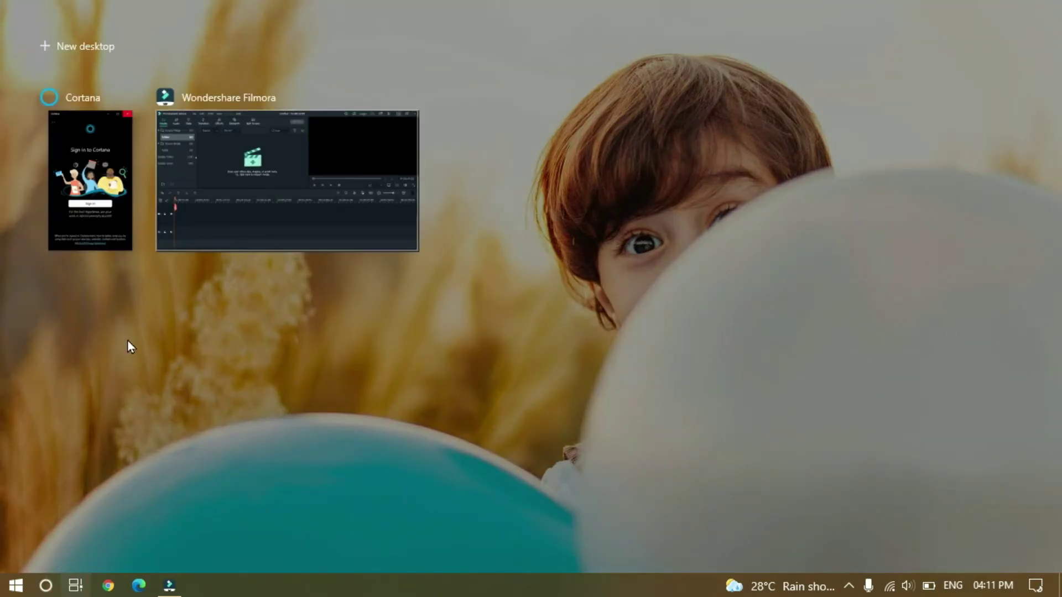
left_click(688, 169)
- Show People on the taskbar and open its flyout
right_click(354, 585)
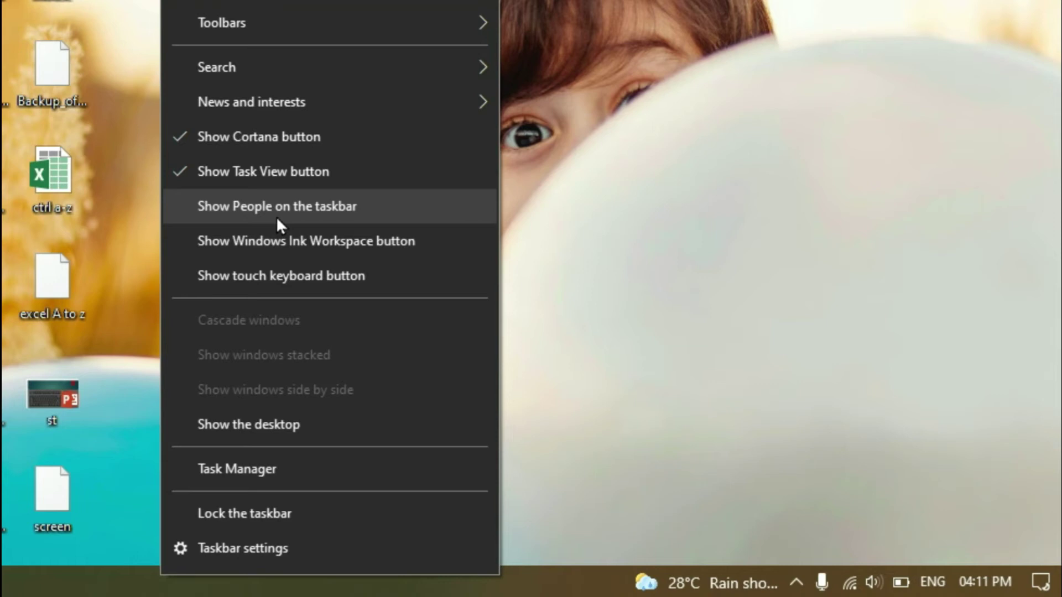
left_click(277, 217)
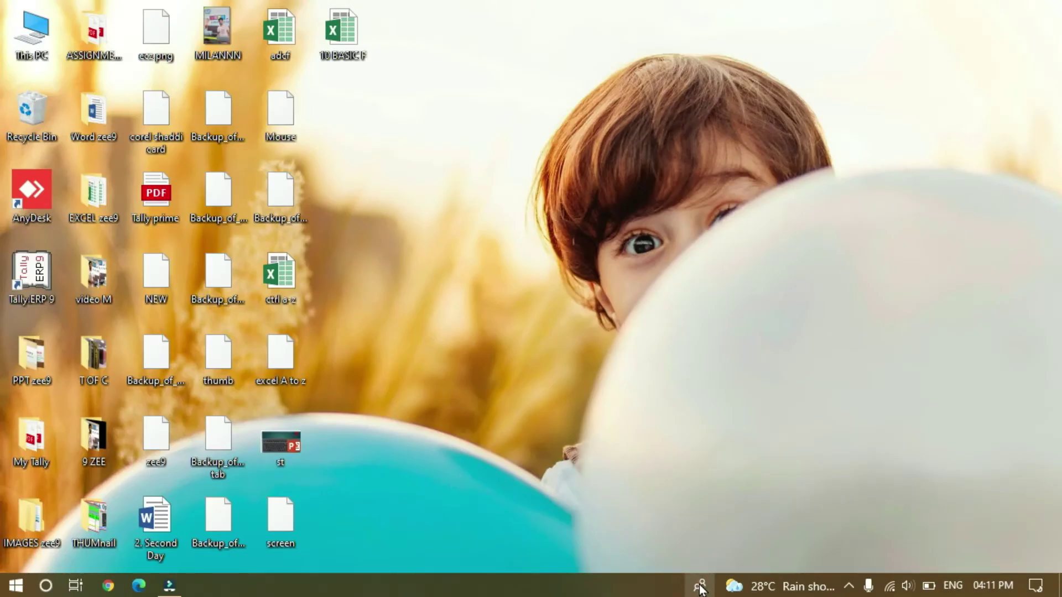
left_click(603, 587)
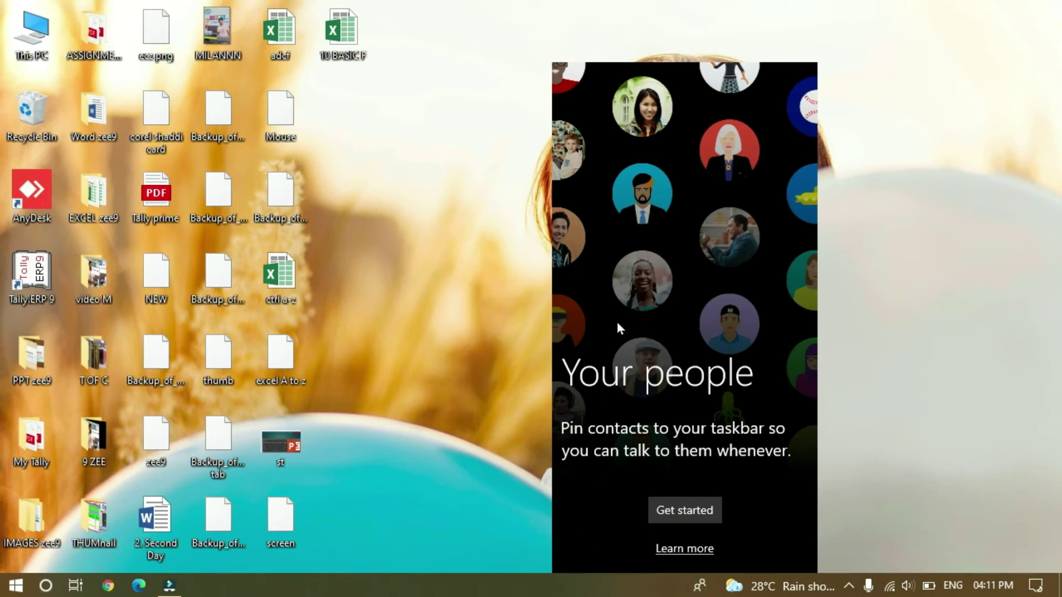
- Show the Windows Ink Workspace button on the taskbar
right_click(391, 585)
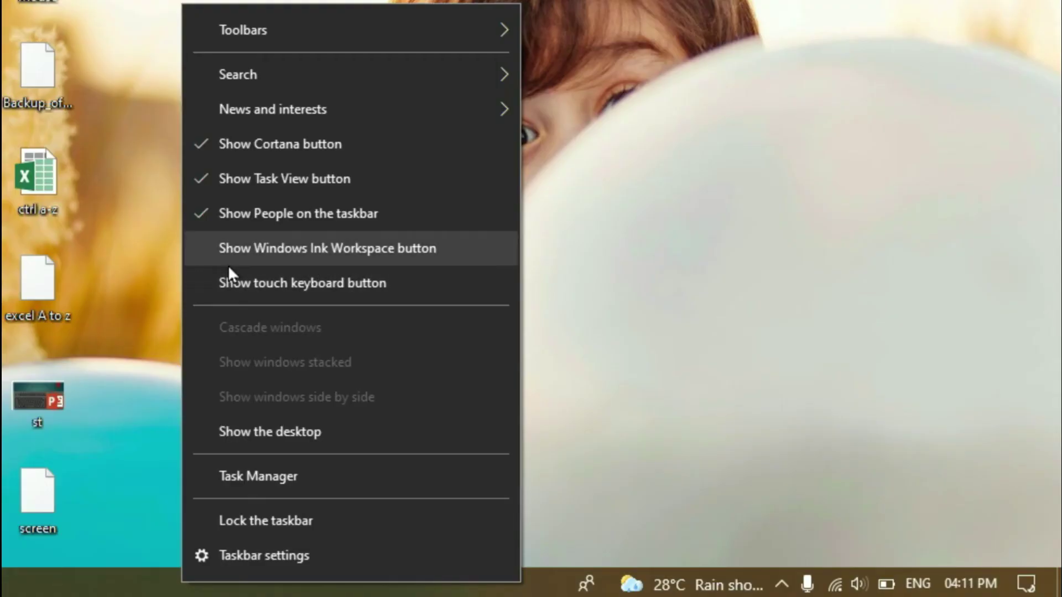
left_click(369, 254)
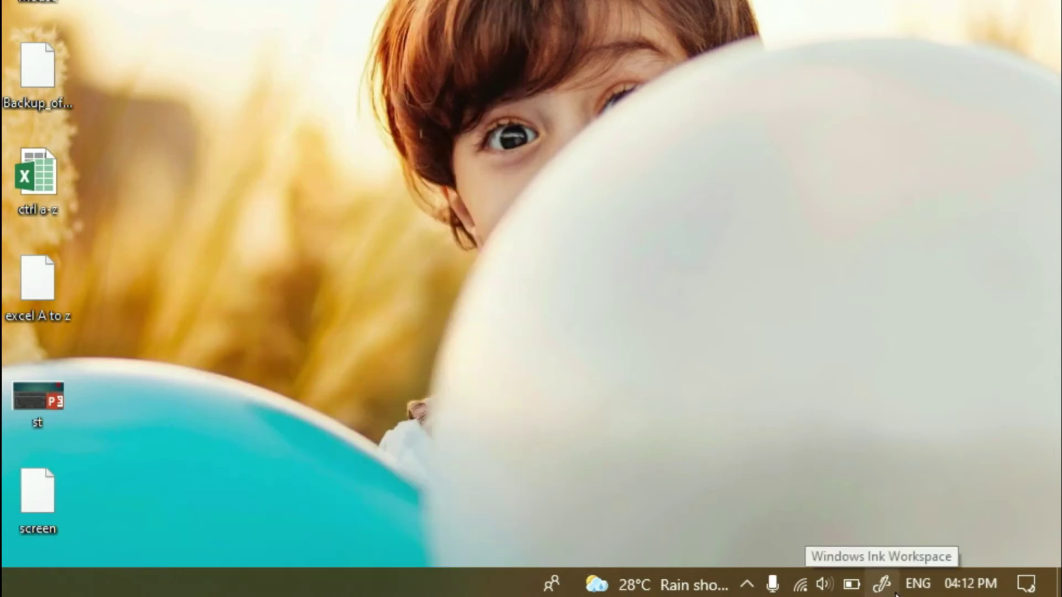
- Open the Windows Ink Workspace flyout to view its Whiteboard and Fullscreen snip options, and dismiss it
left_click(893, 591)
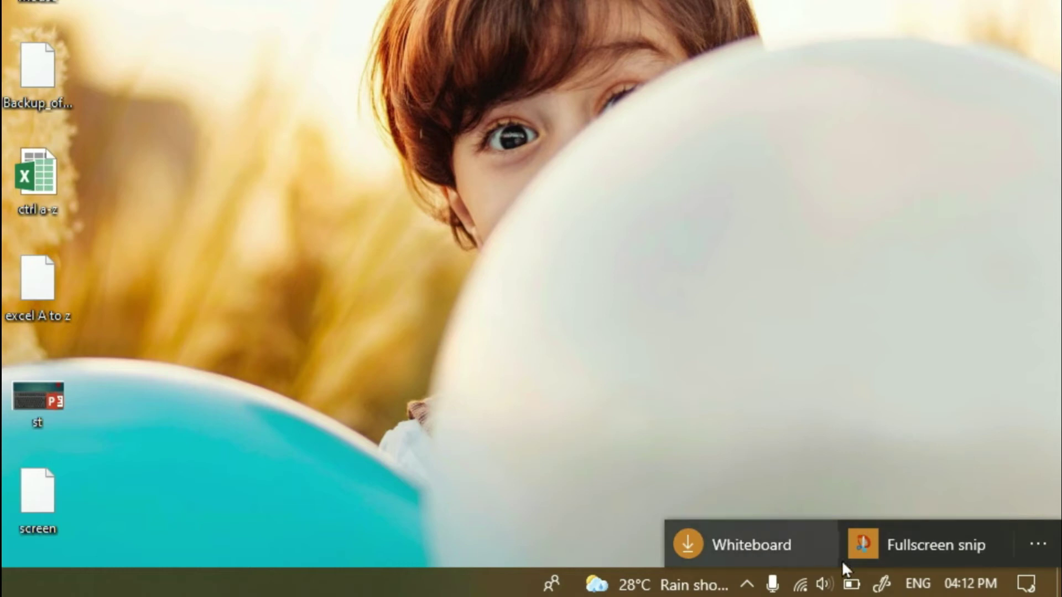
left_click(907, 559)
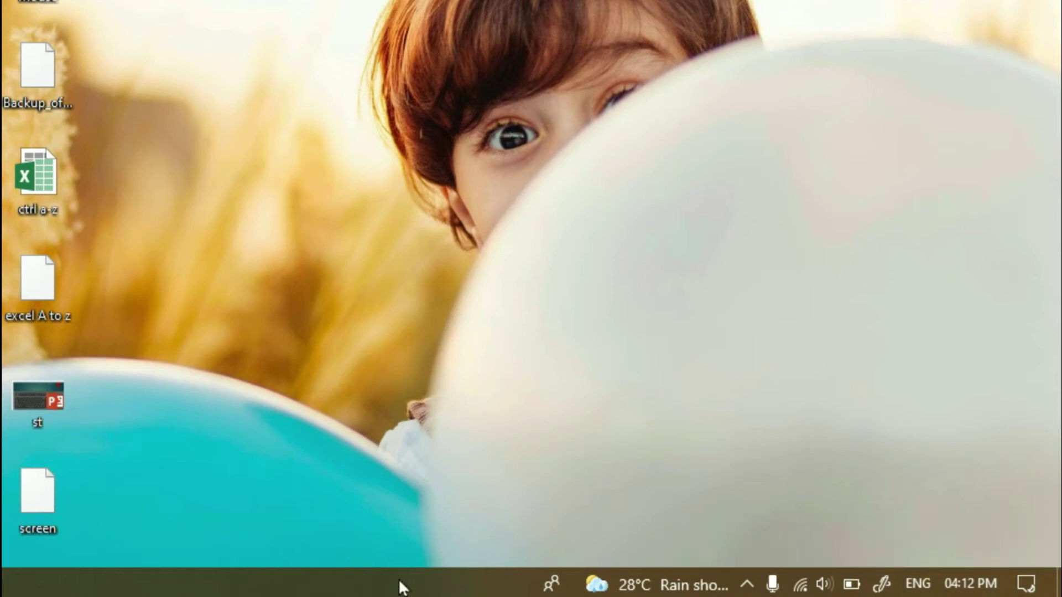
- Show the touch keyboard button on the taskbar and open the touch keyboard with it
right_click(402, 586)
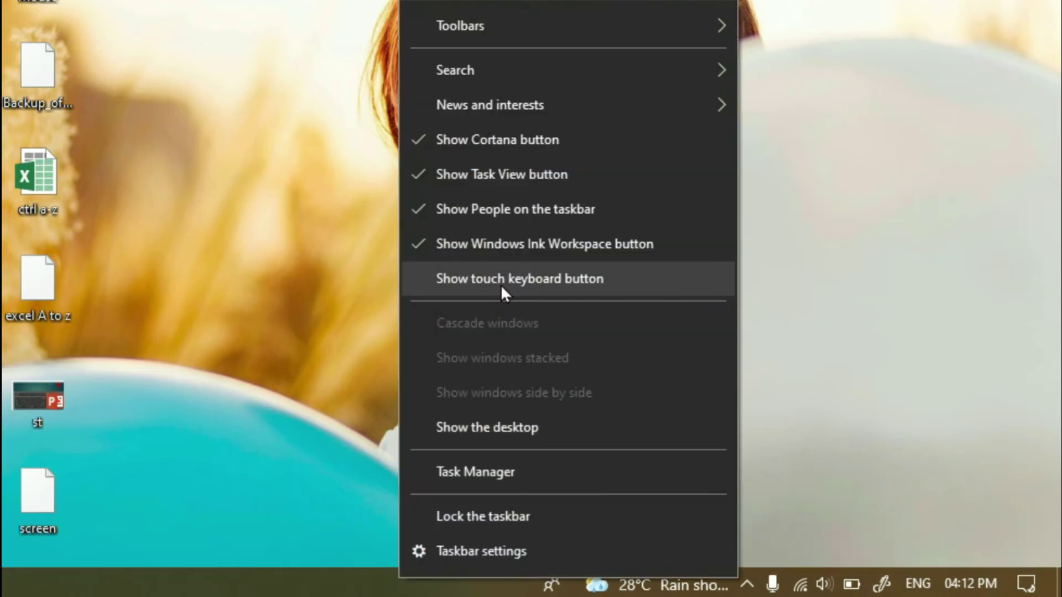
left_click(471, 281)
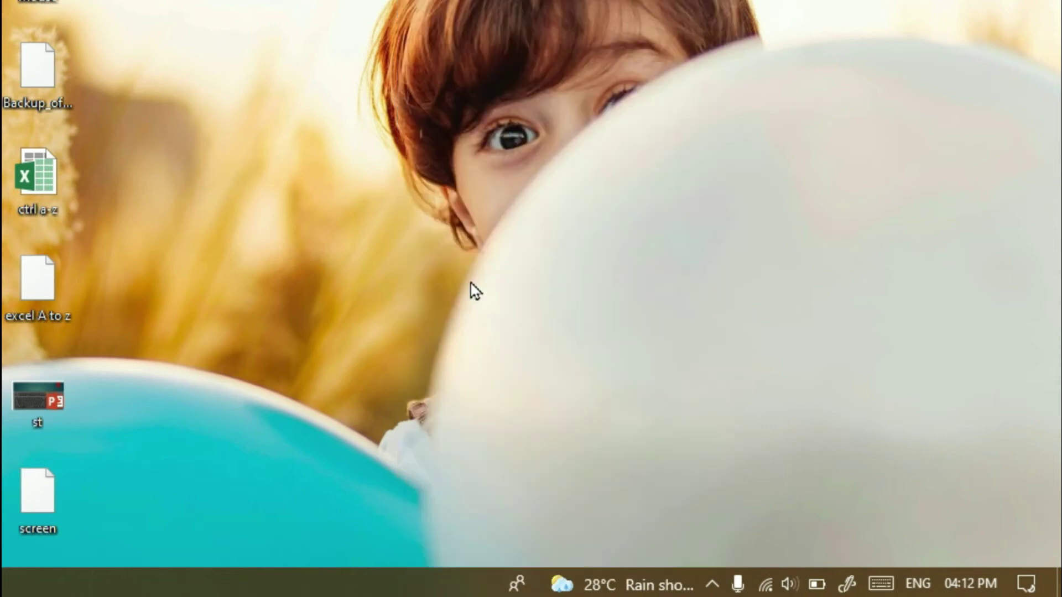
left_click(880, 584)
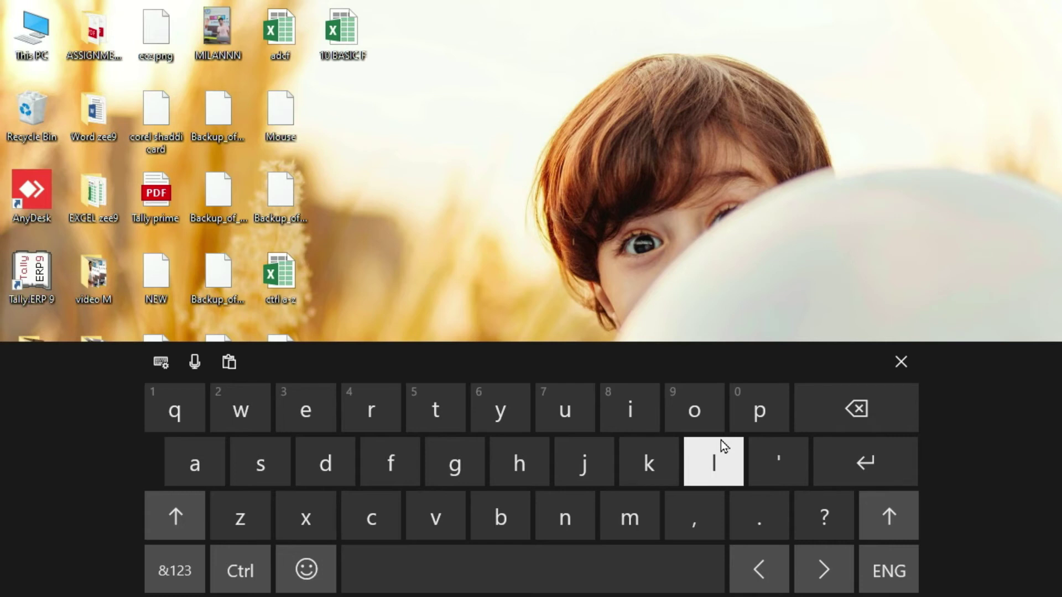
- Open the IMAGES zee9 folder from the desktop and arrange the open windows with Cascade windows
right_click(400, 585)
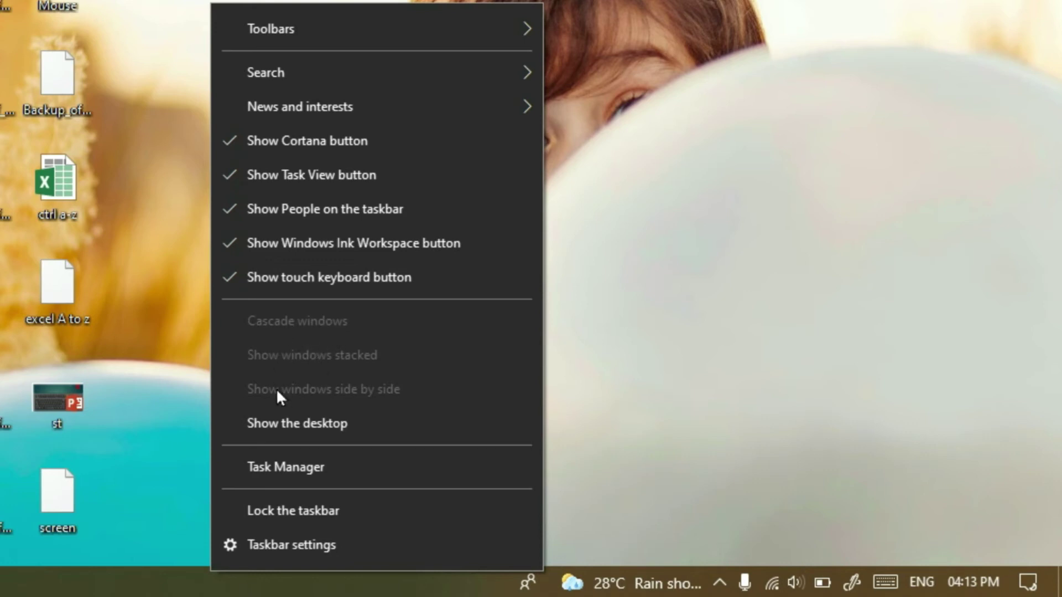
left_click(110, 587)
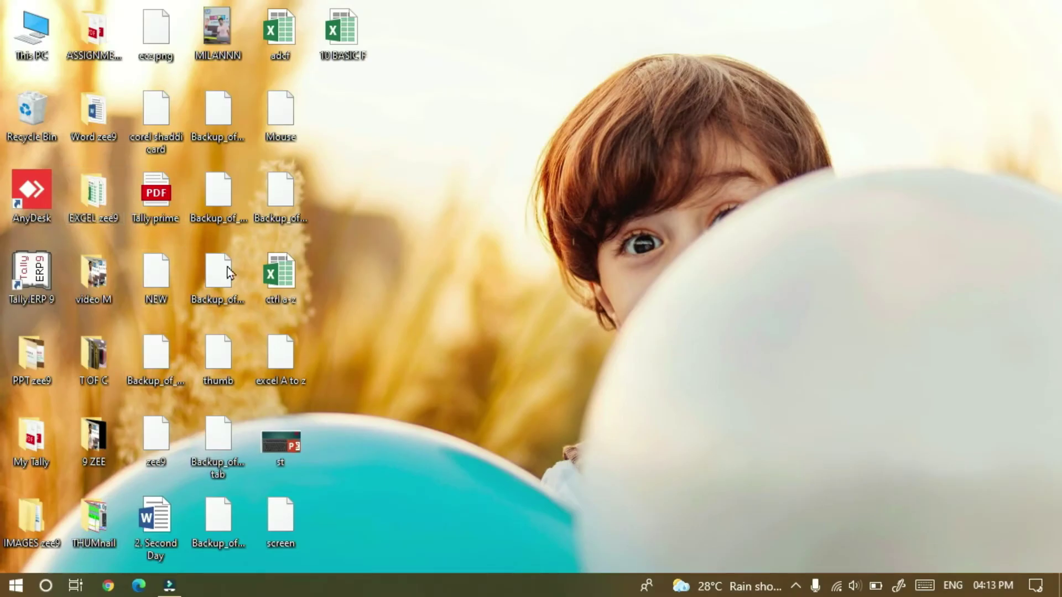
double_click(57, 516)
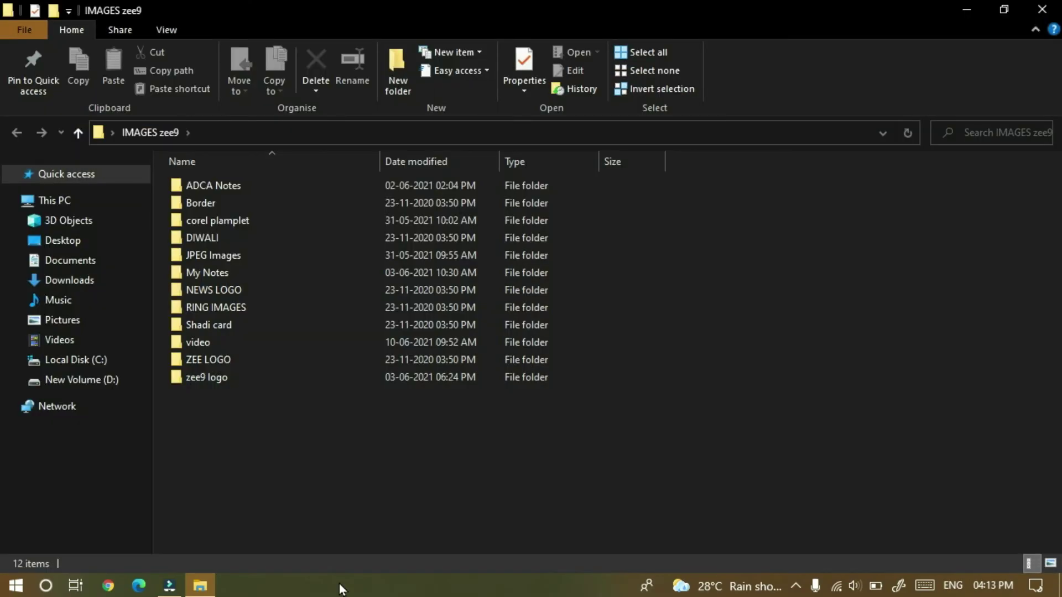
right_click(340, 586)
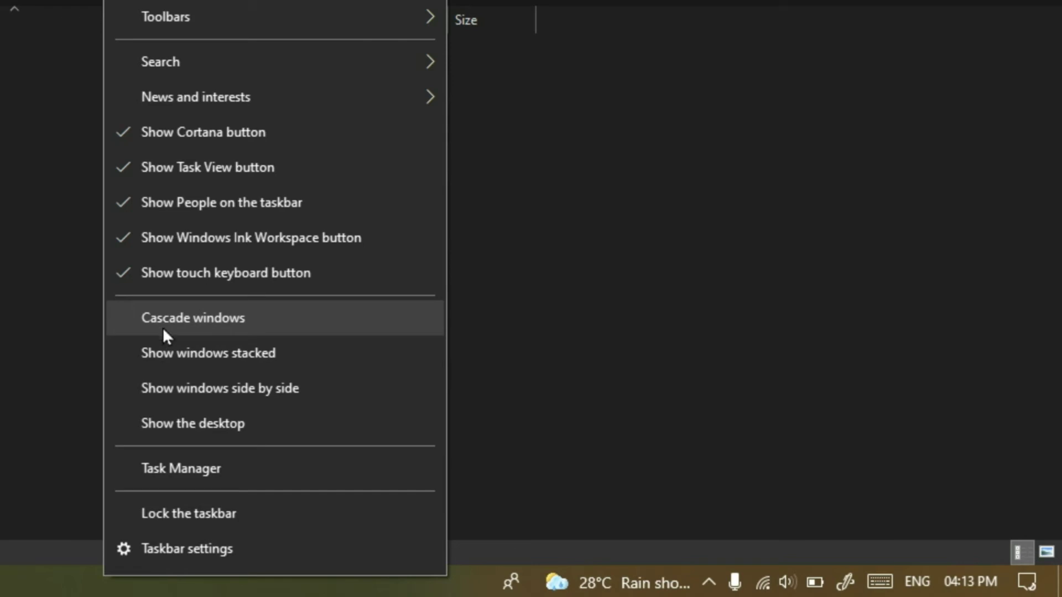
left_click(183, 332)
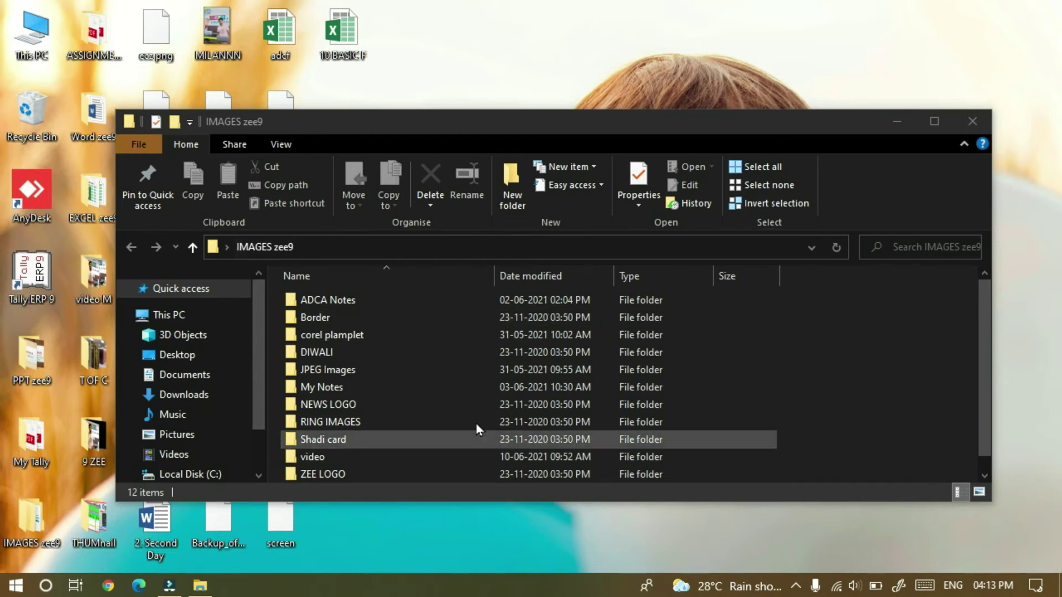
- Arrange the open windows with Show windows stacked
key("Down")
right_click(324, 590)
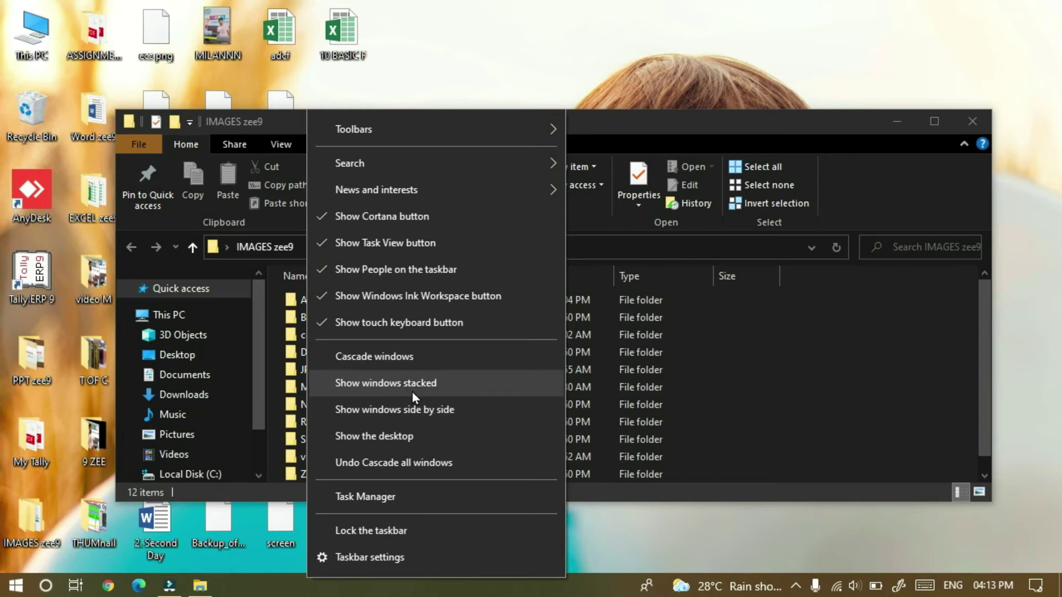
left_click(414, 384)
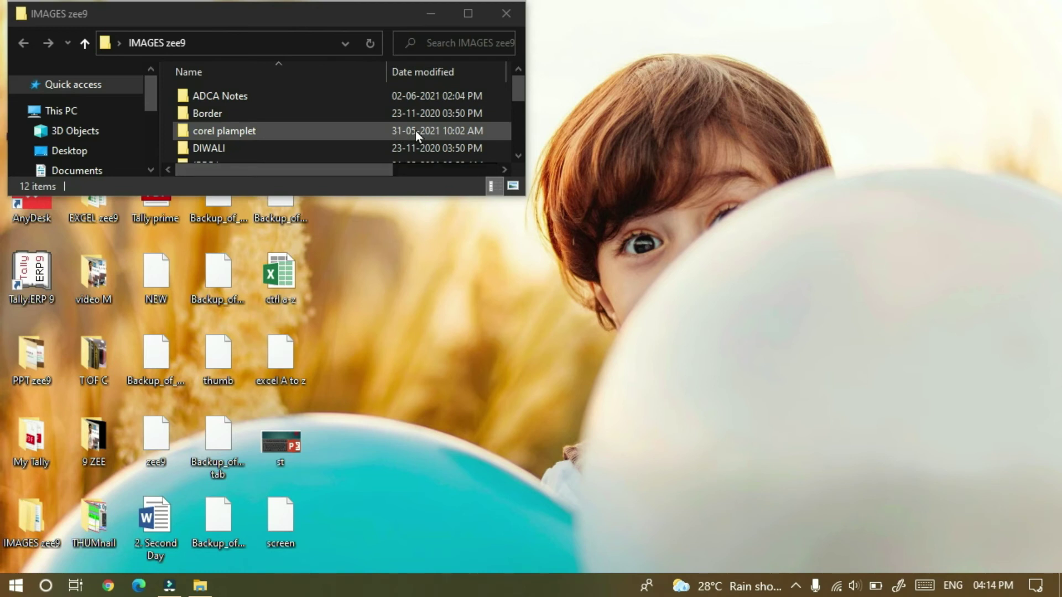
- Show the open windows side by side, move the IMAGES zee9 window toward the desktop's middle, and reapply the side-by-side arrangement
right_click(425, 587)
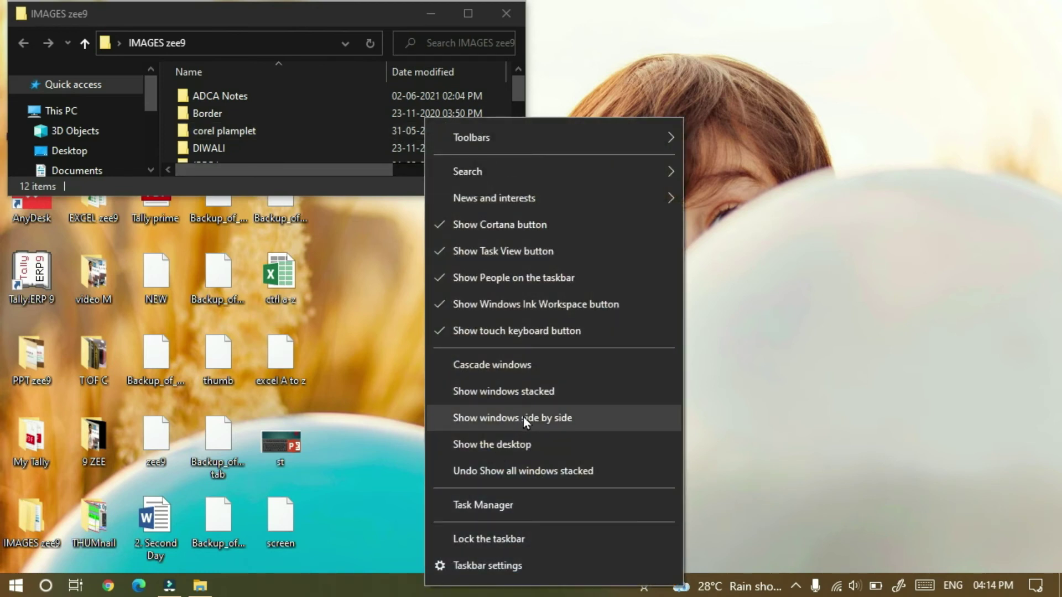
left_click(534, 419)
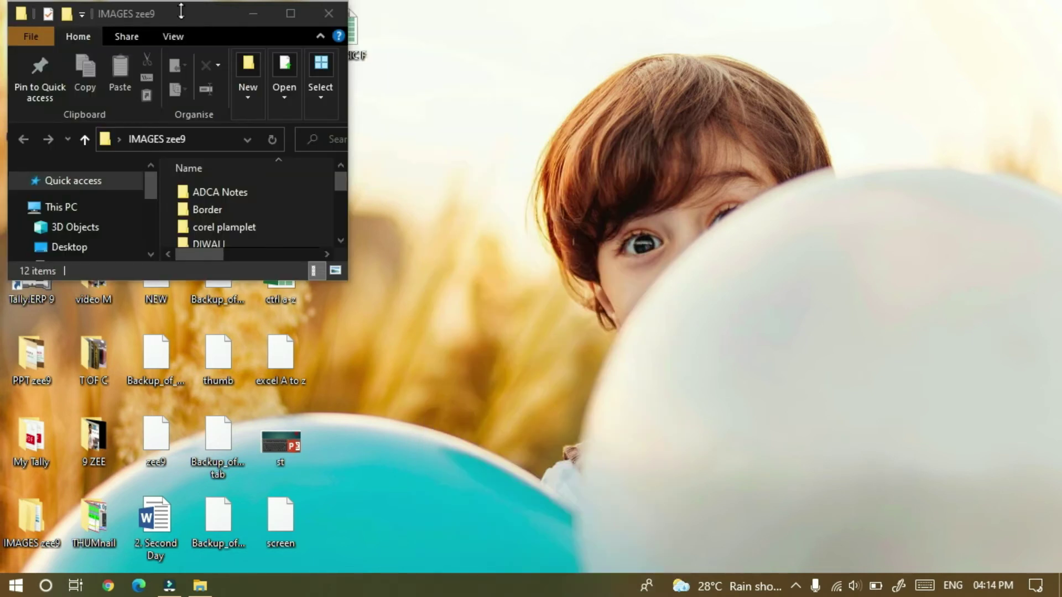
left_click_drag(184, 12, 478, 79)
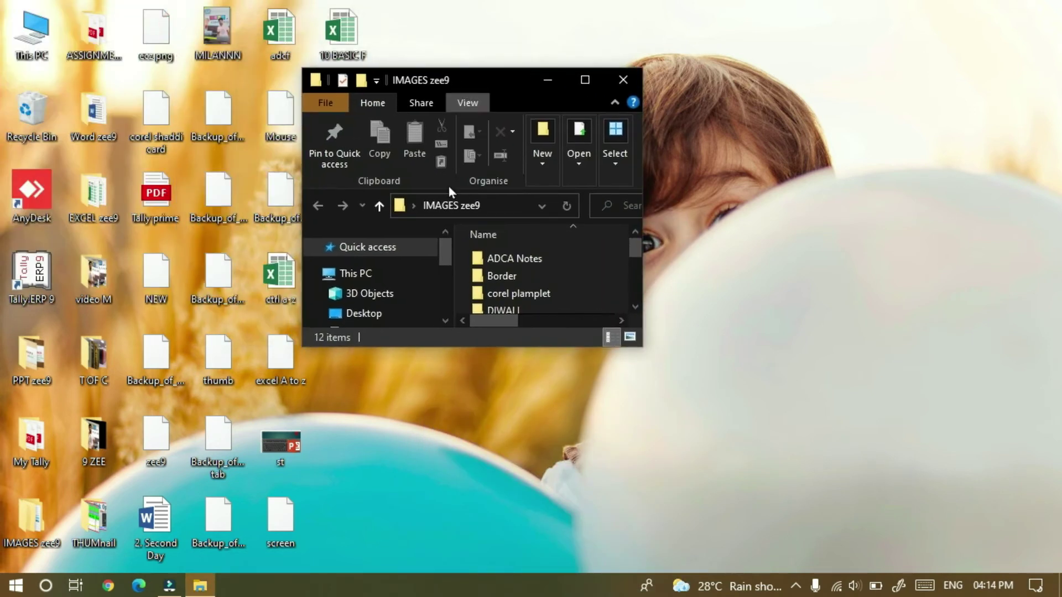
right_click(404, 587)
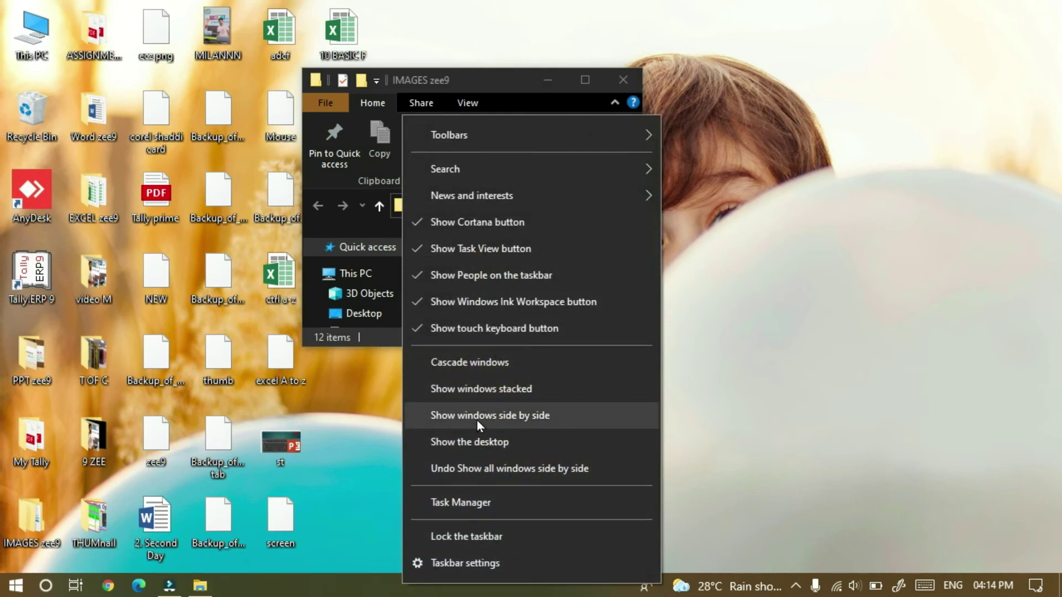
left_click(499, 421)
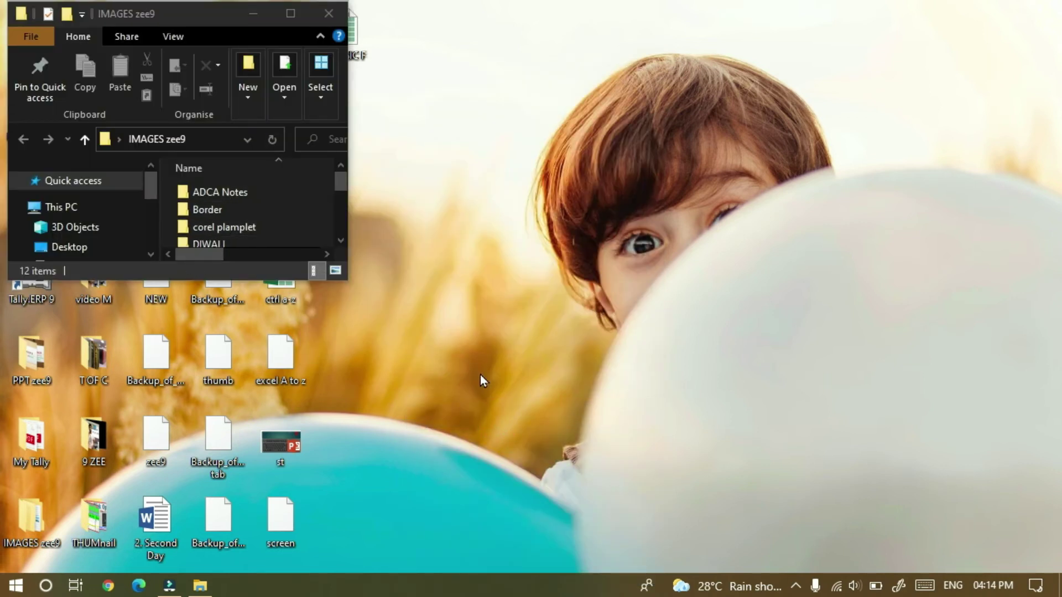
- Hide the open folder window with the taskbar's Show the desktop option
right_click(392, 587)
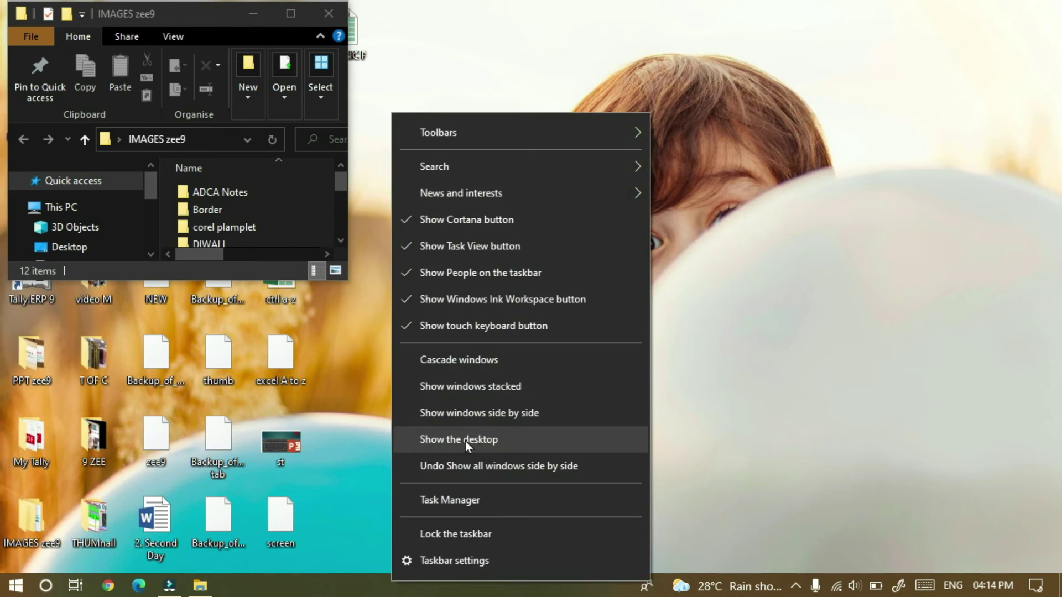
left_click(463, 443)
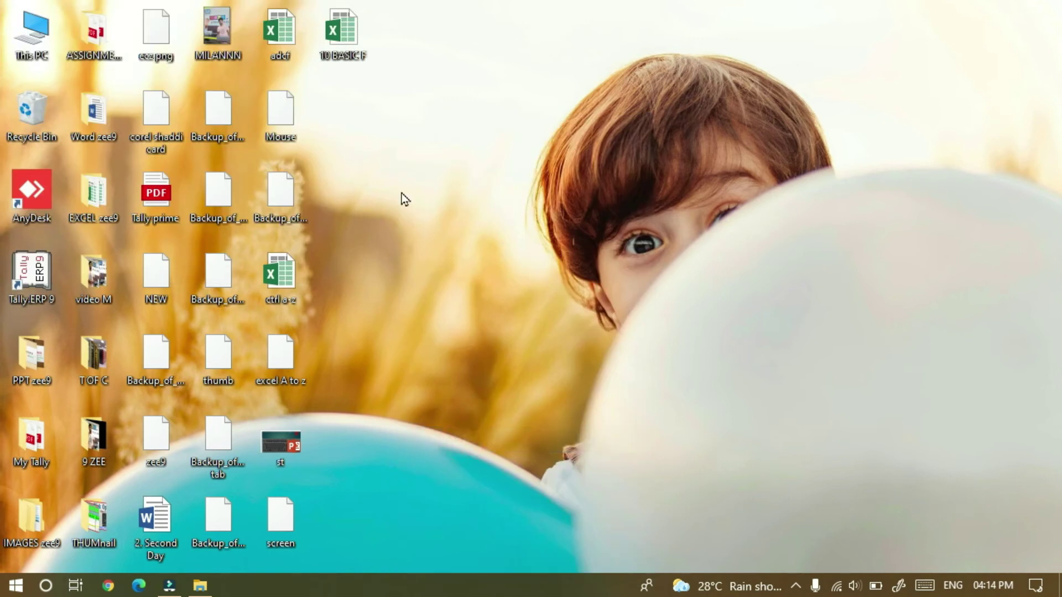
- Open Task Manager from the taskbar options, look over the running processes, and close it
right_click(402, 585)
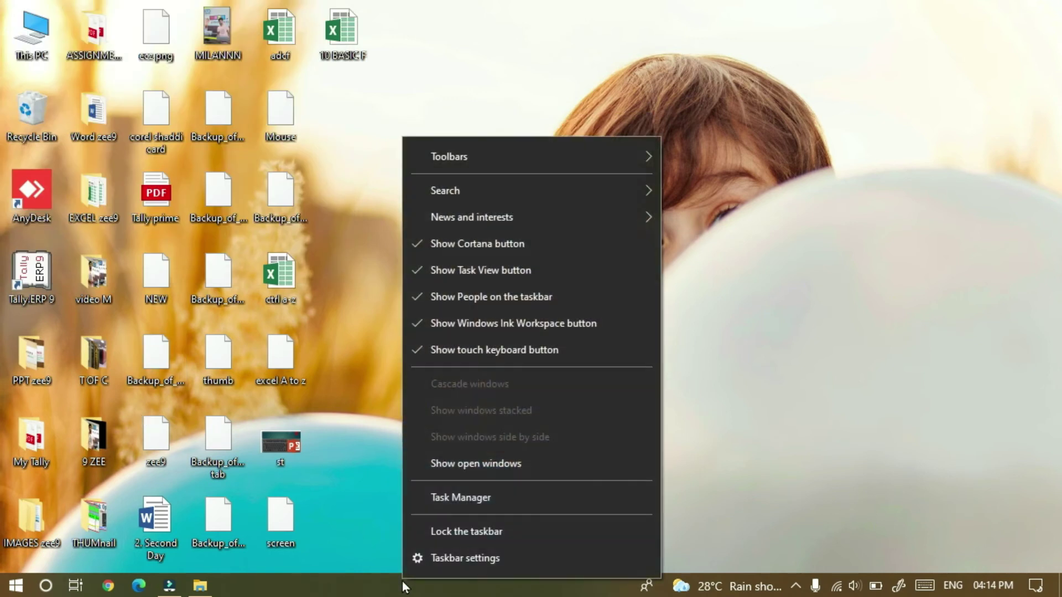
left_click(467, 500)
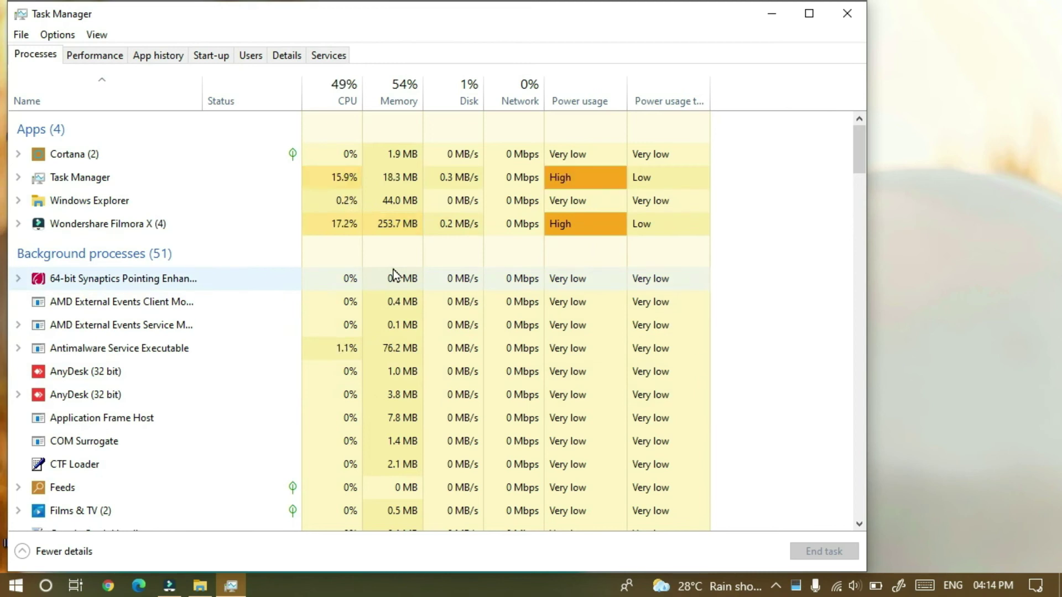
left_click_drag(860, 145, 881, 20)
left_click(847, 13)
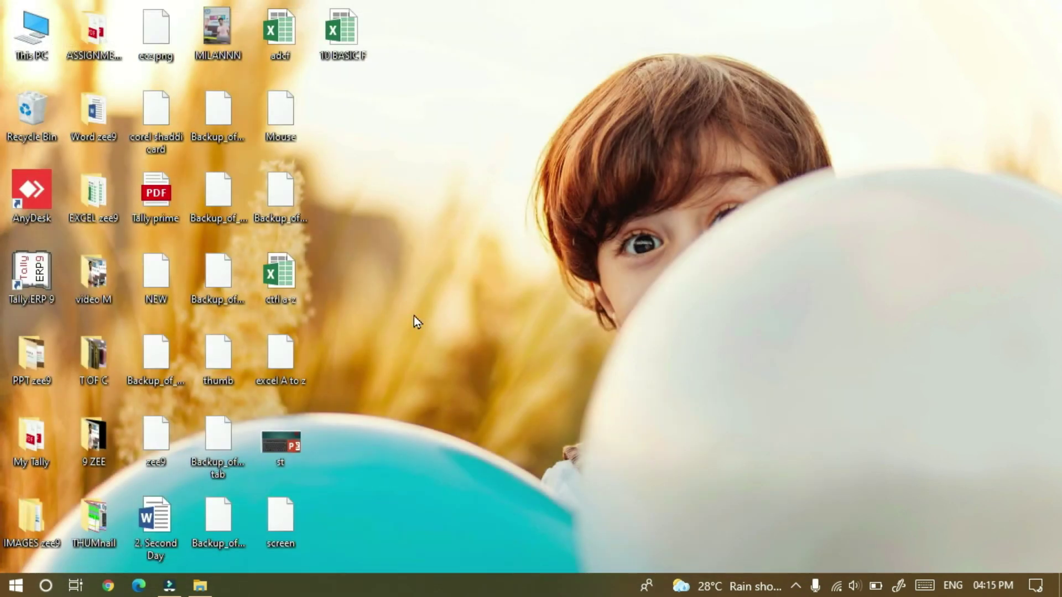
- Look at the Lock the taskbar option, and move the unlocked taskbar to the screen's top edge, its left edge, and back to the bottom
right_click(366, 585)
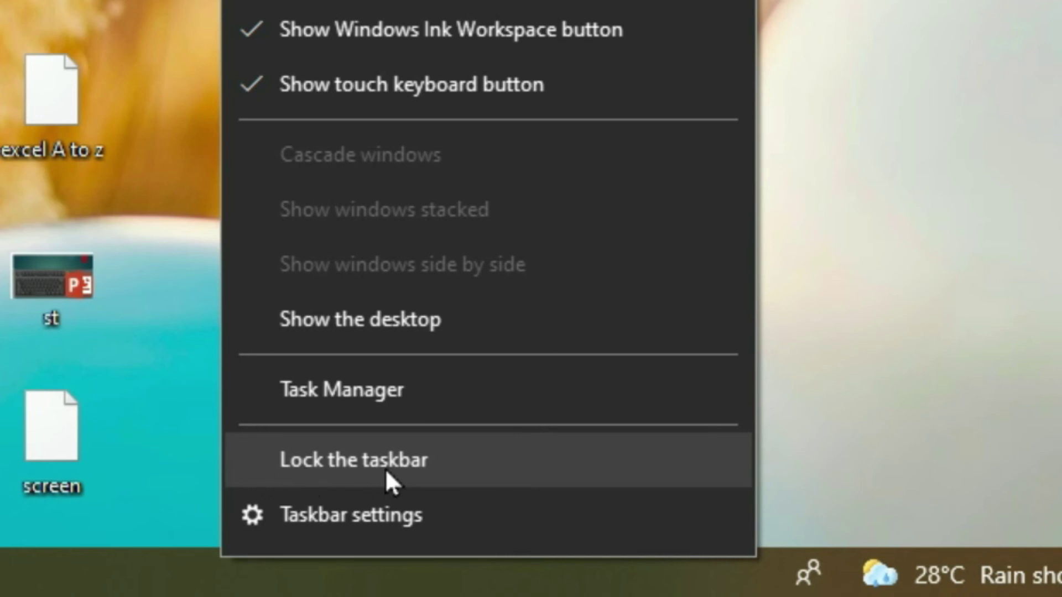
left_click(302, 462)
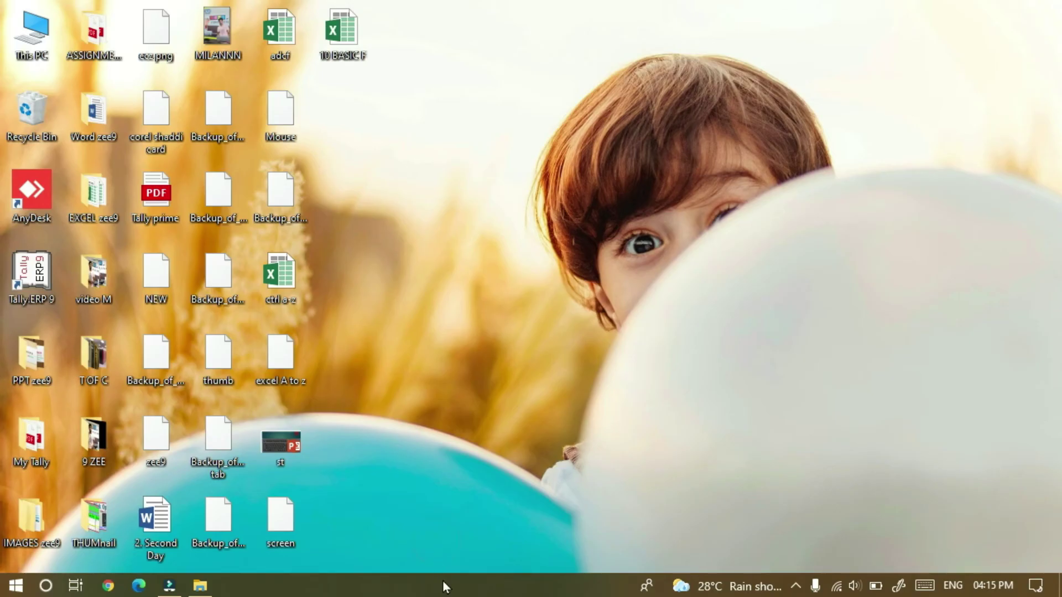
left_click_drag(445, 586, 456, 121)
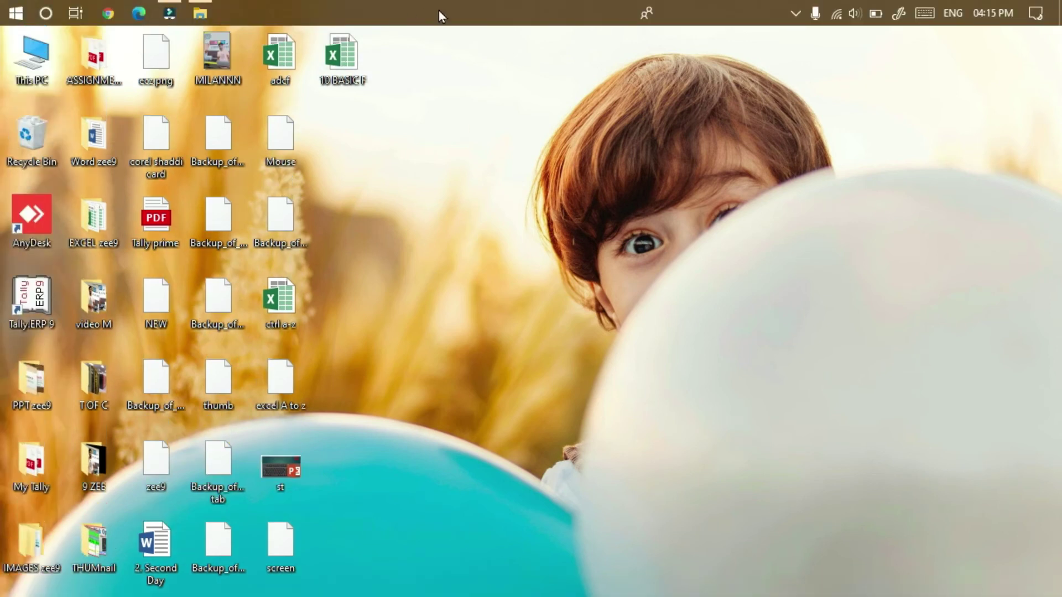
left_click_drag(439, 11, 21, 500)
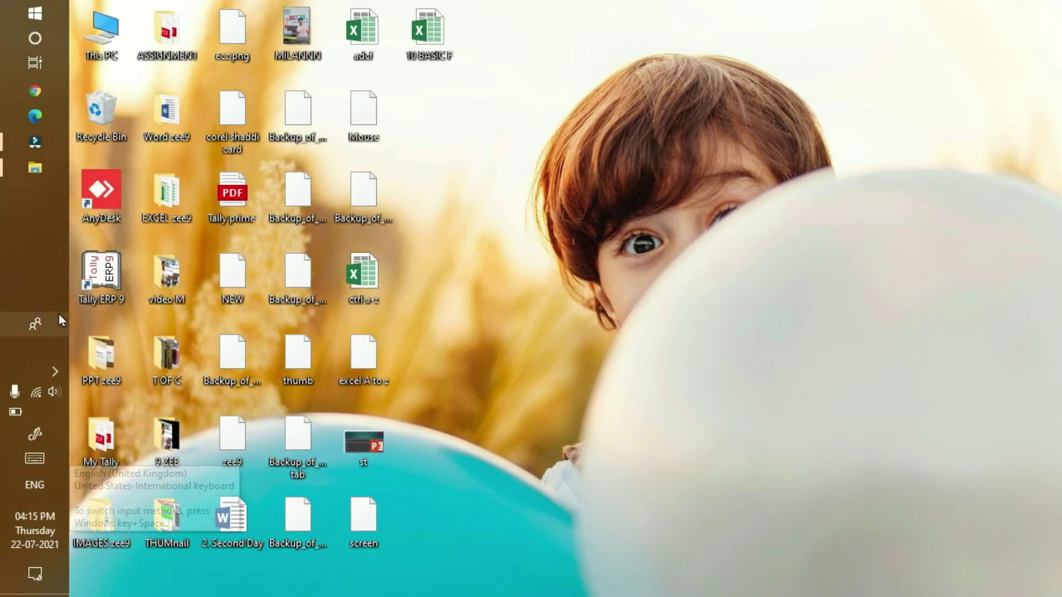
left_click_drag(47, 281, 578, 498)
left_click_drag(577, 339, 601, 568)
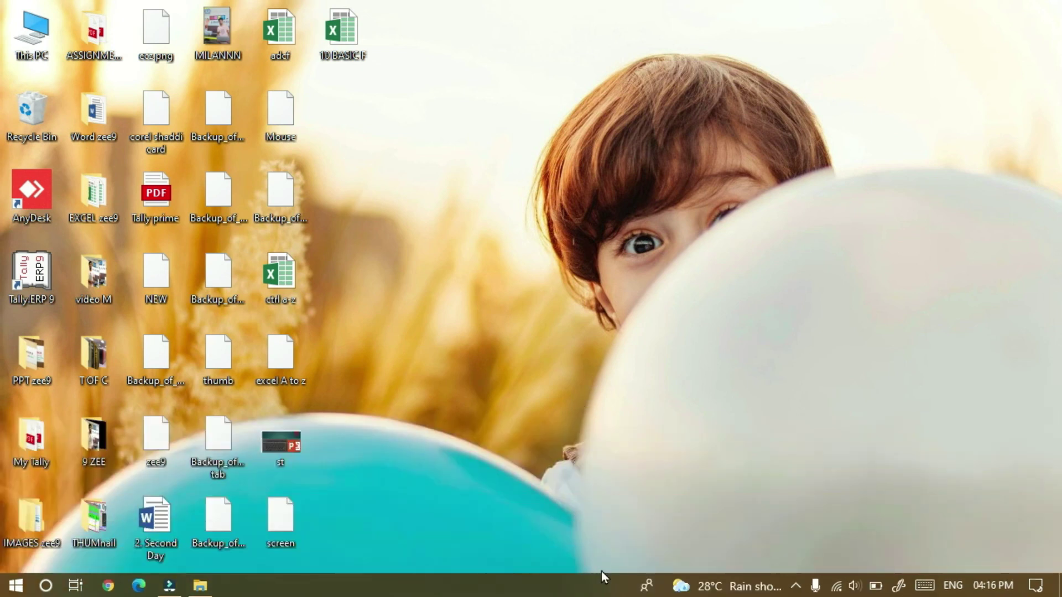
- Lock the taskbar in place at the bottom edge of the screen
right_click(571, 591)
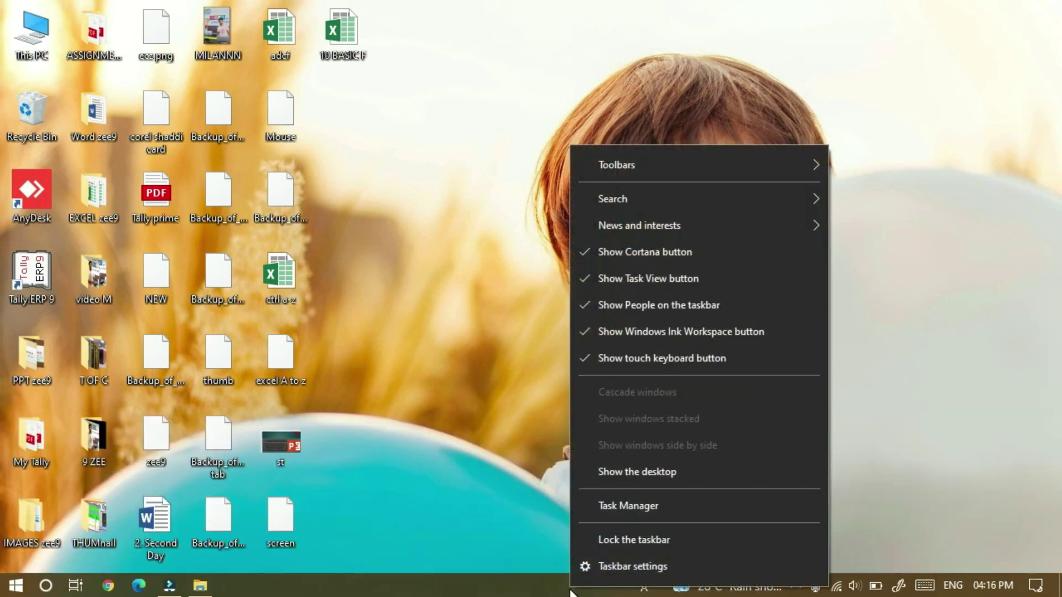
left_click(601, 546)
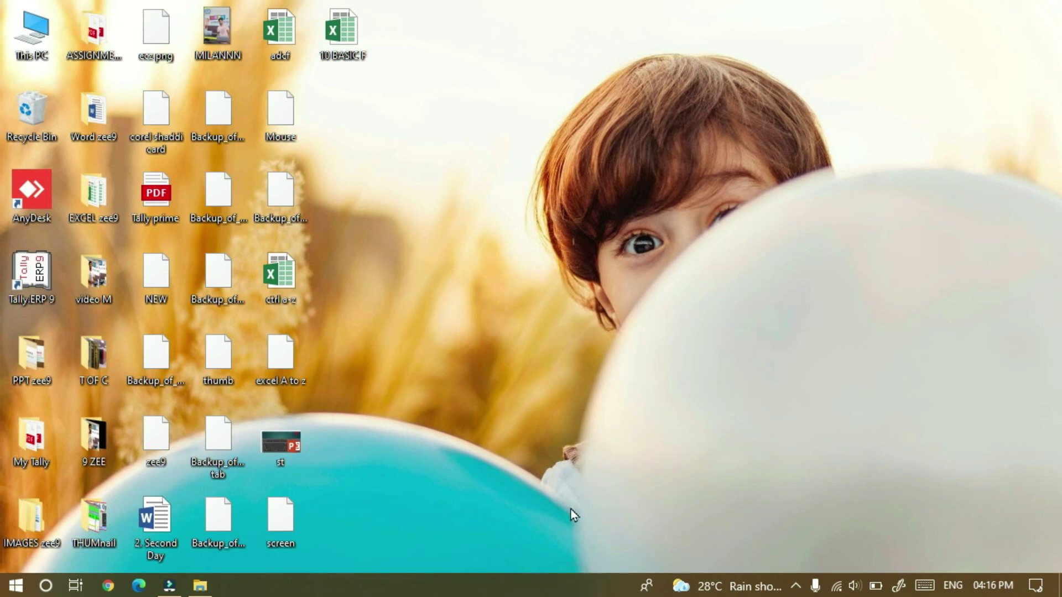
left_click(515, 577)
- Open Taskbar settings in a maximized window and look through the Personalisation taskbar options
right_click(373, 583)
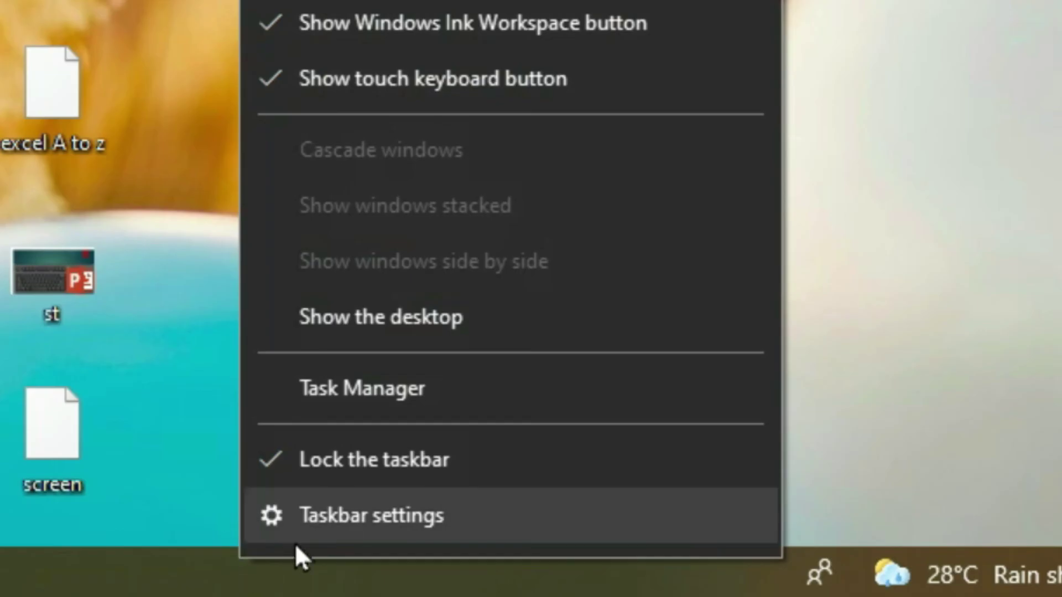
left_click(320, 531)
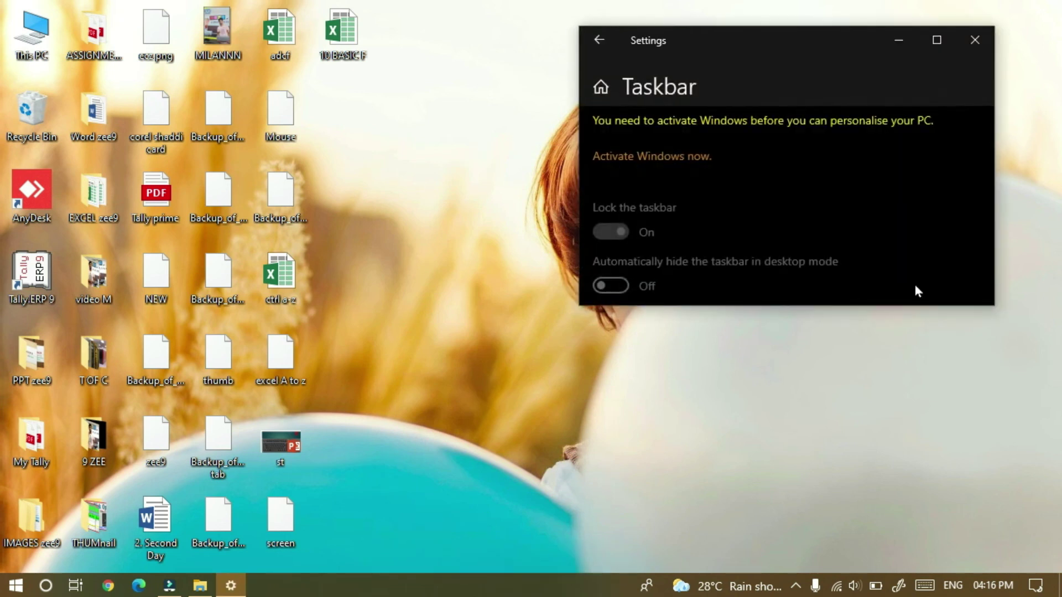
left_click(935, 38)
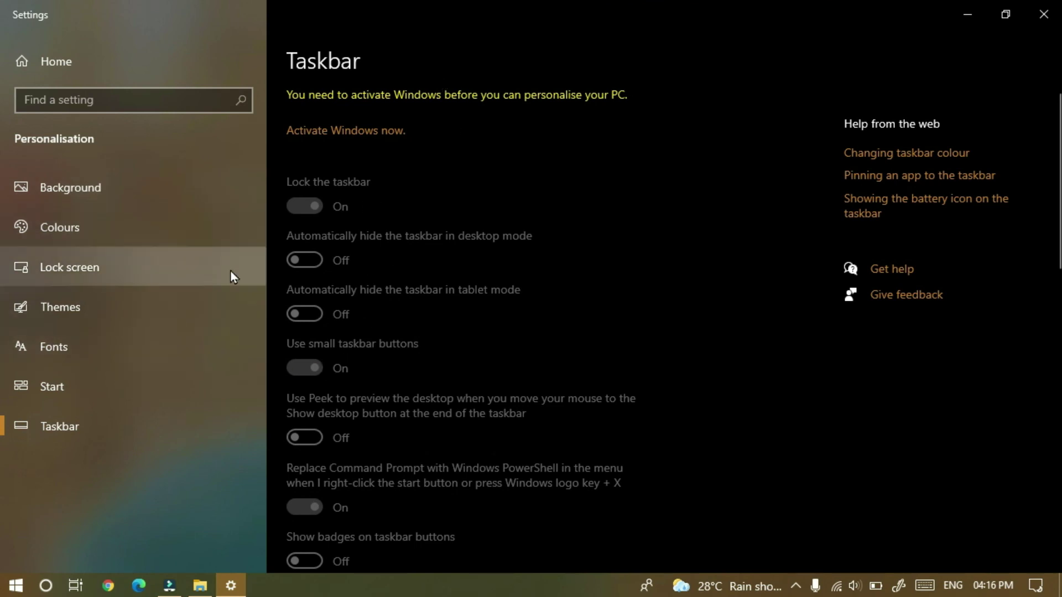
left_click(65, 200)
left_click(35, 424)
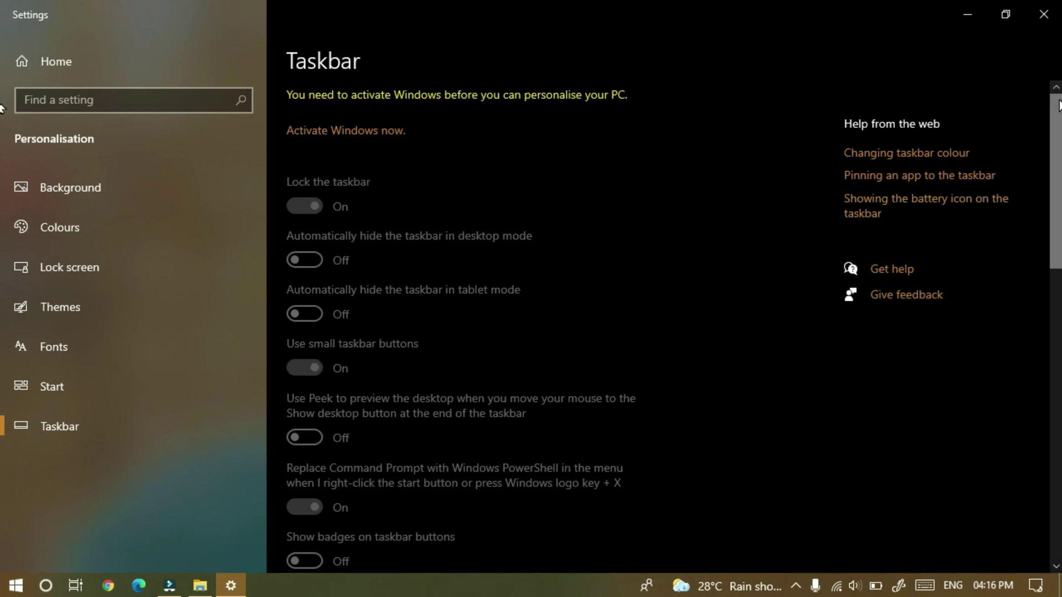
scroll(6, 108, "down", 15)
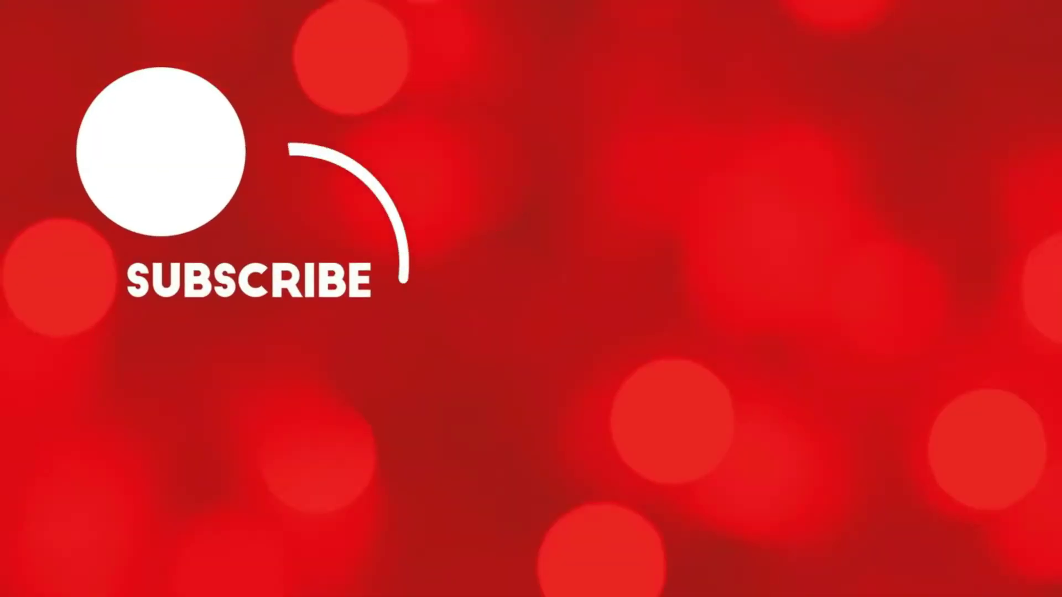